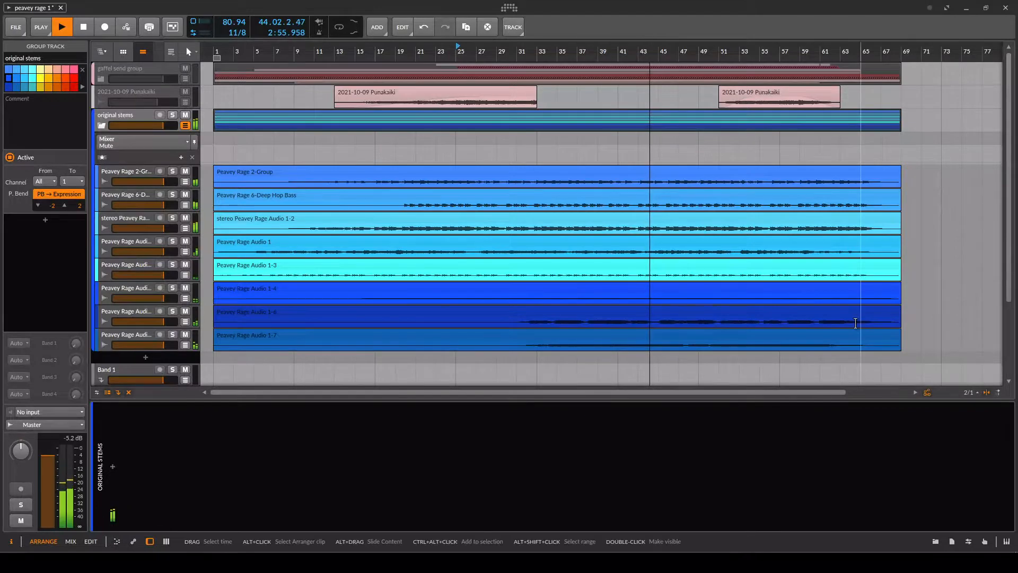
Audition the Peavey Rage Audio 1-6 and Deep Hop Bass stems in solo, and stop playback with all solos cleared
left_click(173, 311)
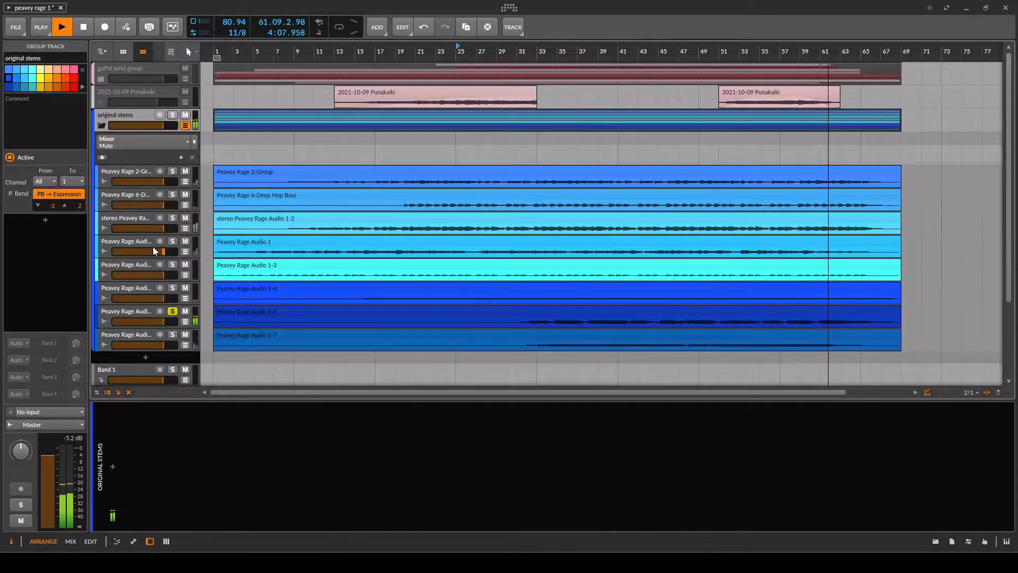
left_click(173, 195)
left_click(173, 311)
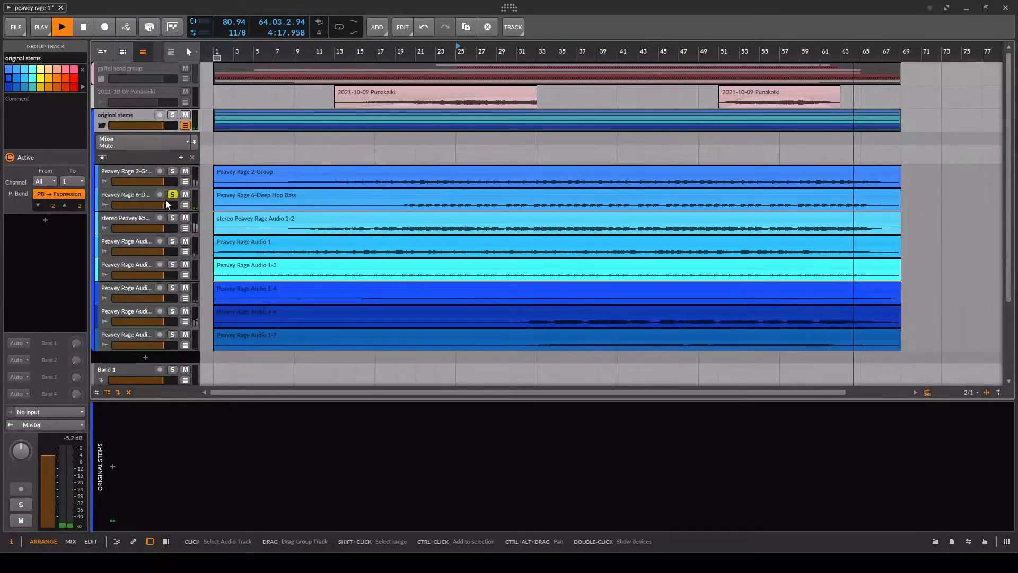
key("space")
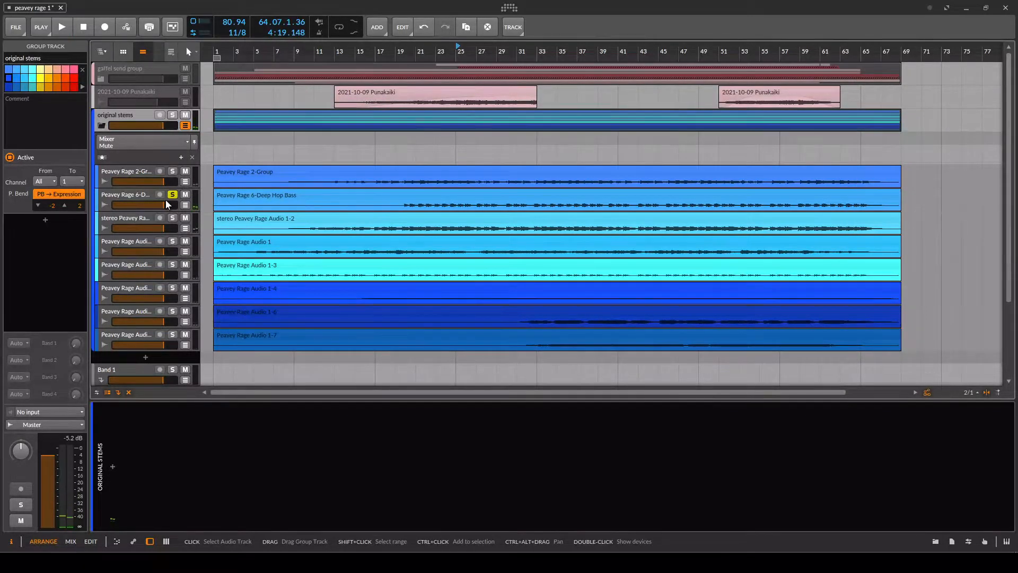
left_click(169, 197)
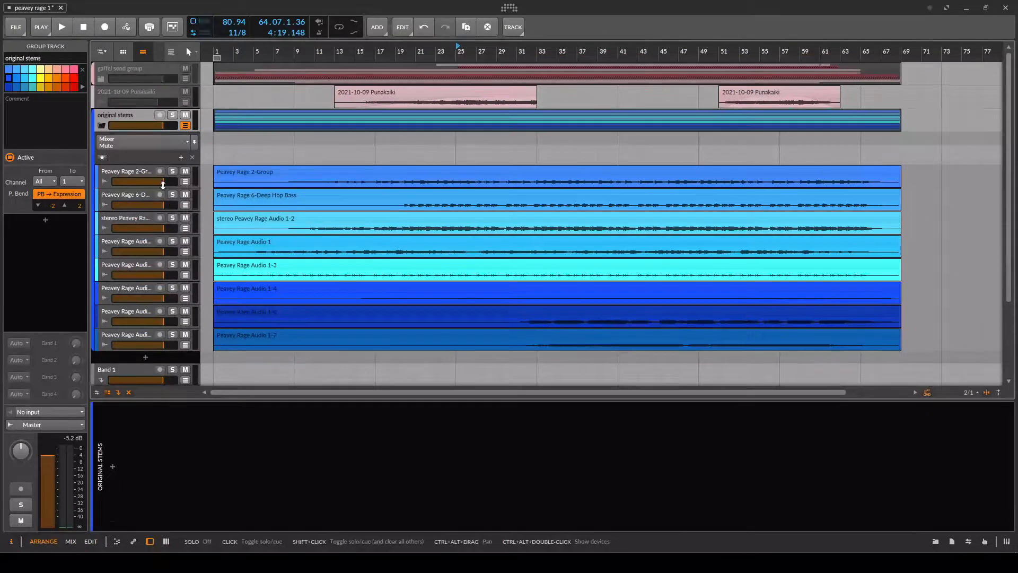
Deactivate the original stems group track and collapse its contents
right_click(113, 118)
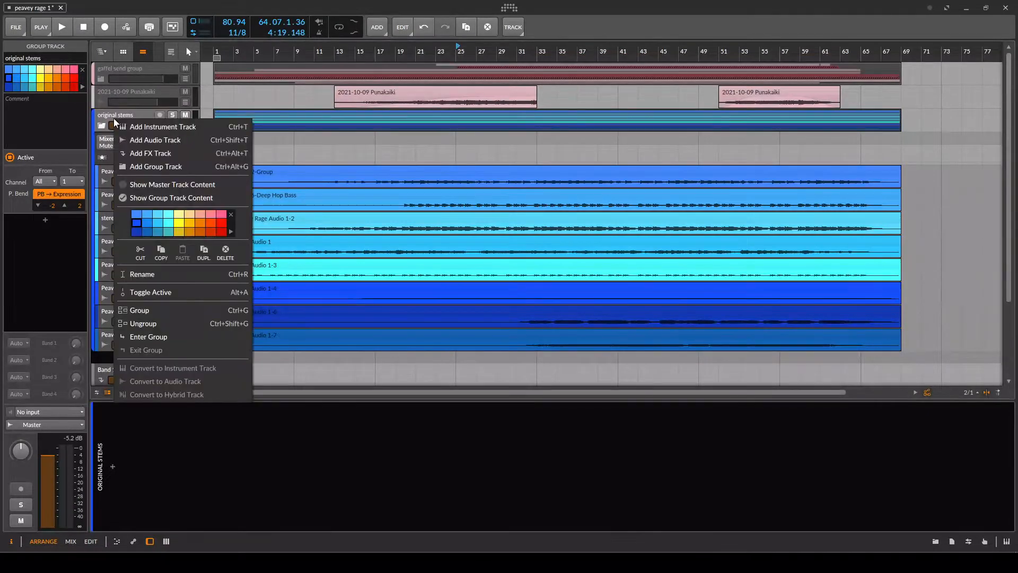
left_click(194, 291)
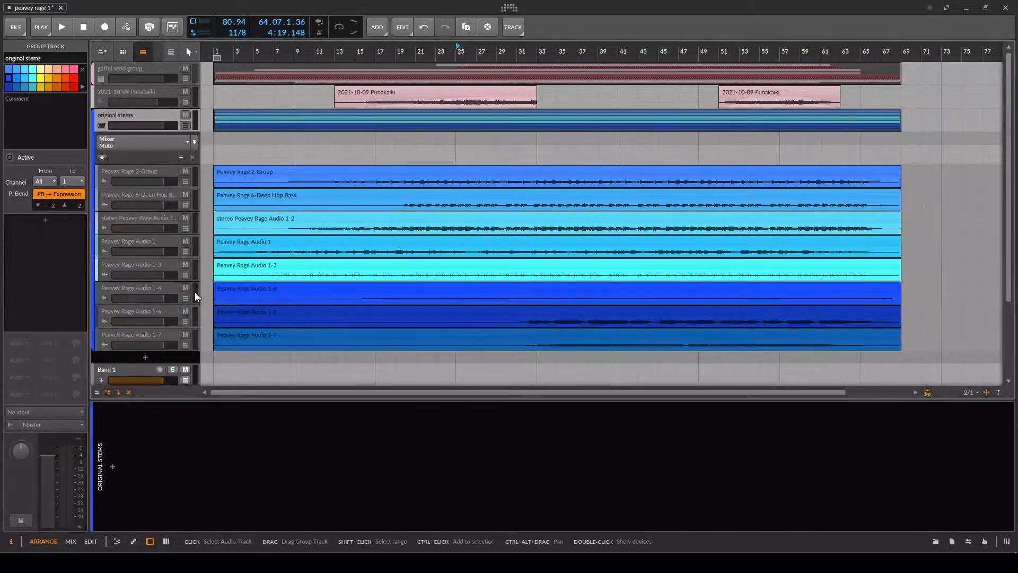
left_click(101, 126)
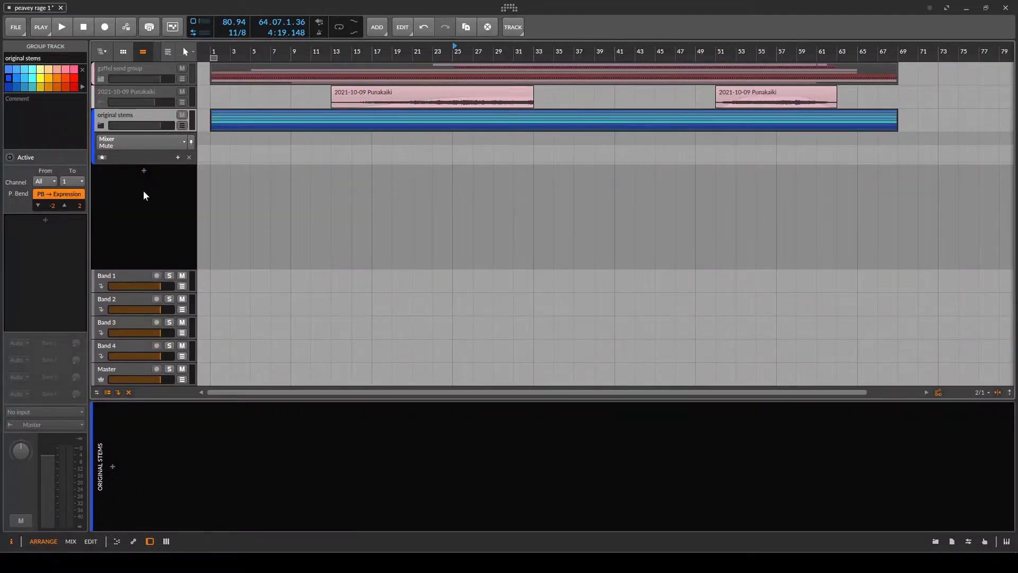
Activate the gaffel send group and unfold its tracks, with the clip launcher shown beside the arranger
left_click(123, 68)
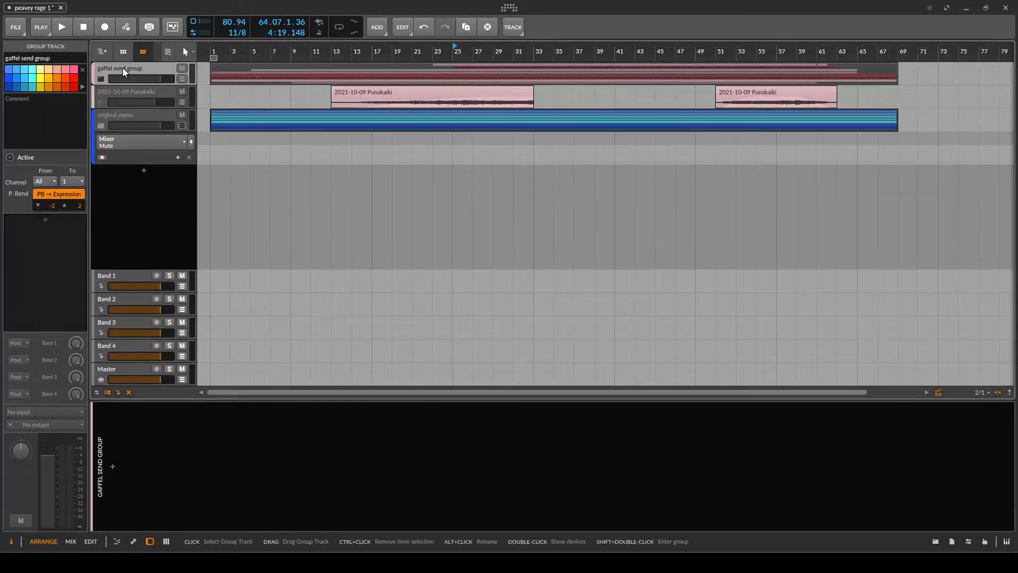
right_click(122, 68)
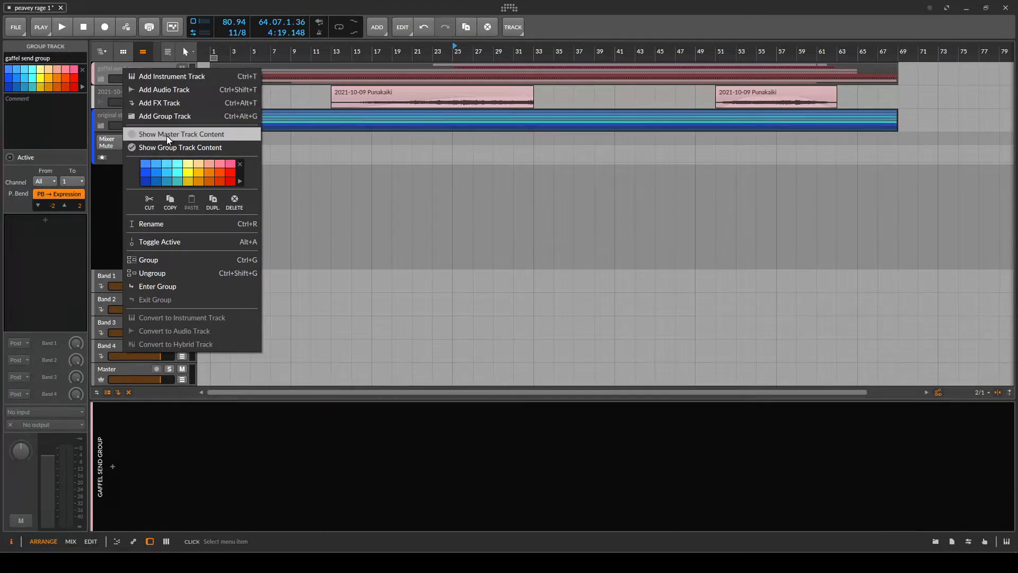
left_click(186, 242)
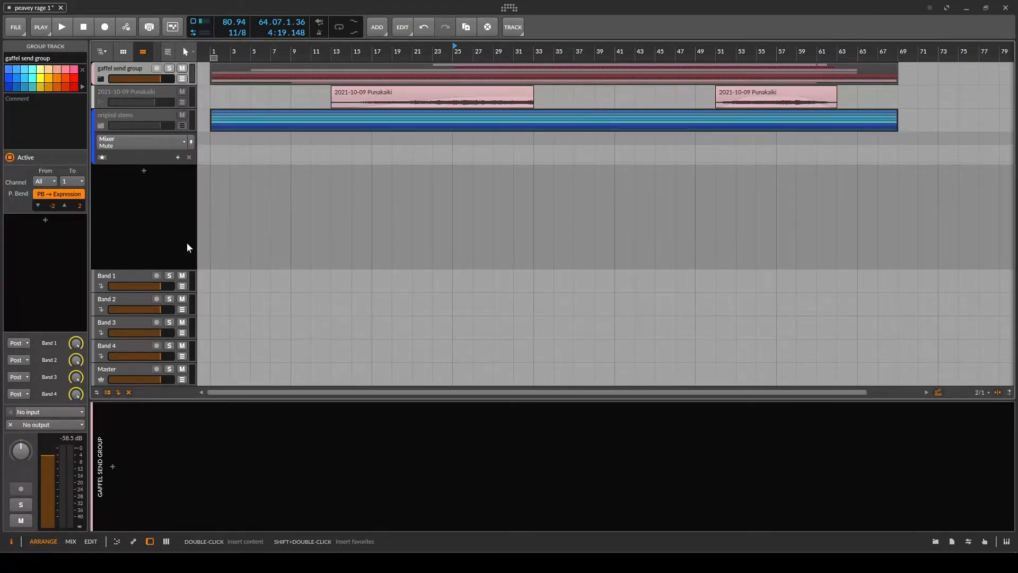
left_click(101, 78)
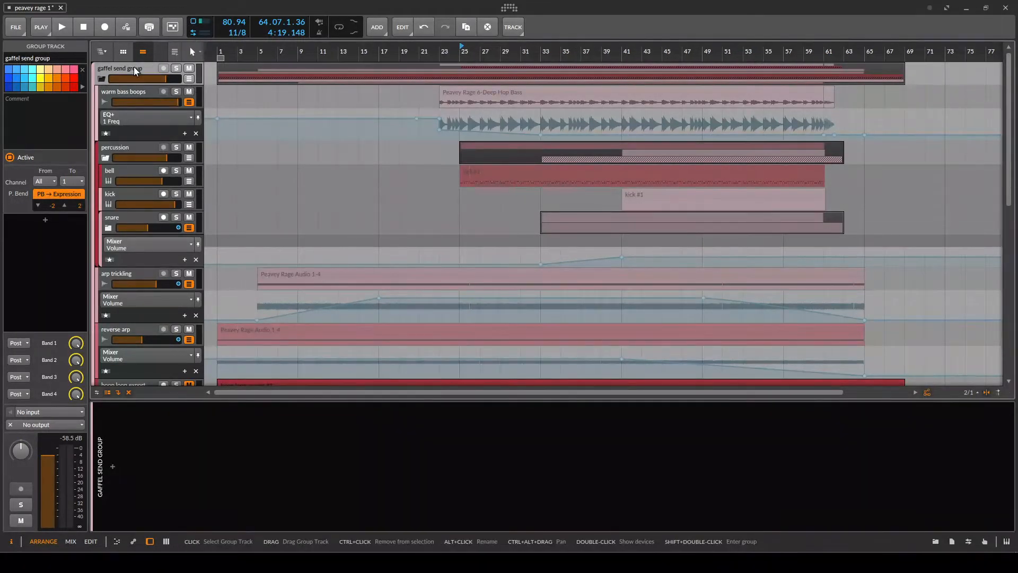
left_click(123, 51)
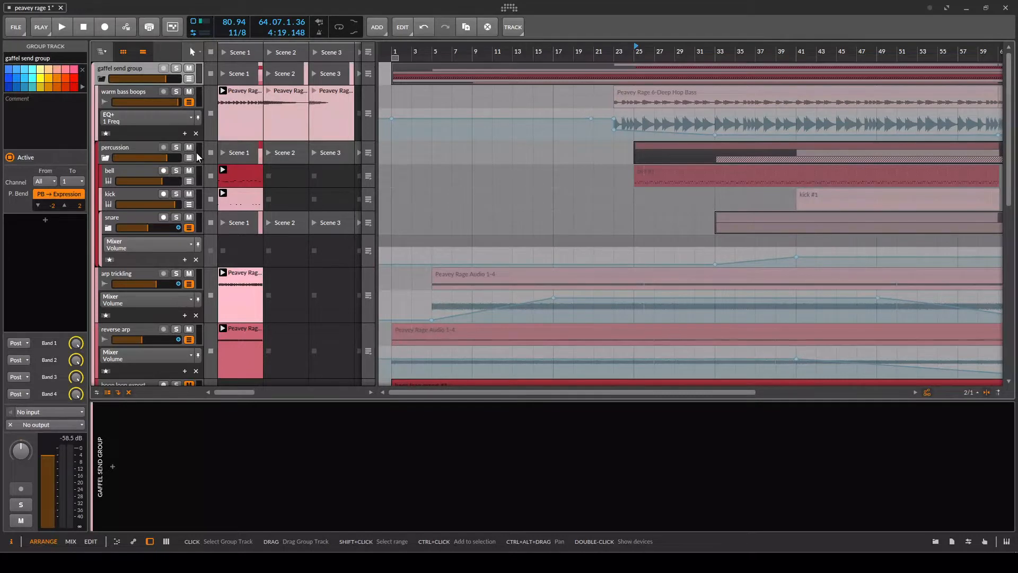
Play the warm bass boops track in solo and examine the beat markers of its Scene 1 clip in the detail editor
left_click(176, 91)
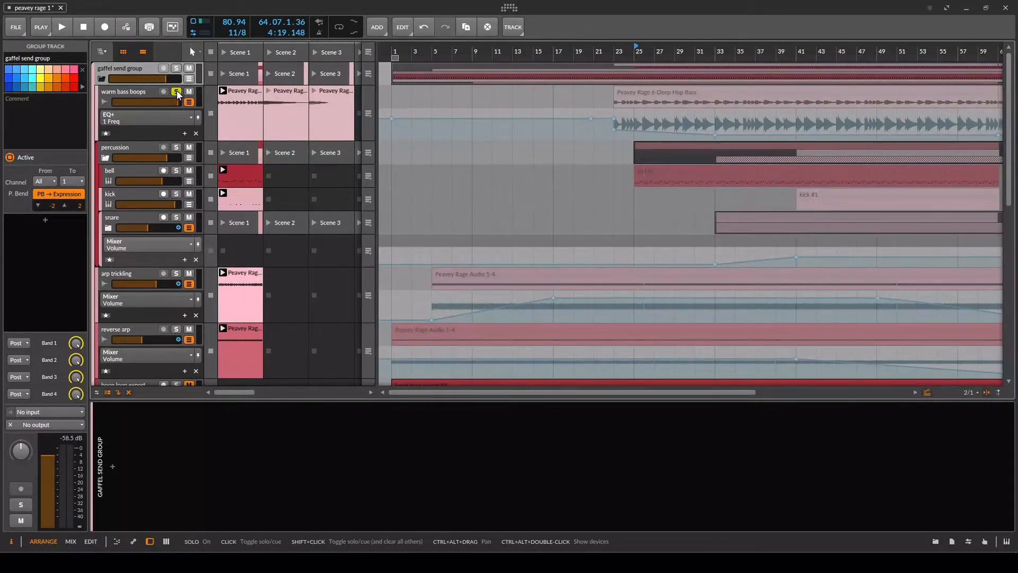
left_click(246, 94)
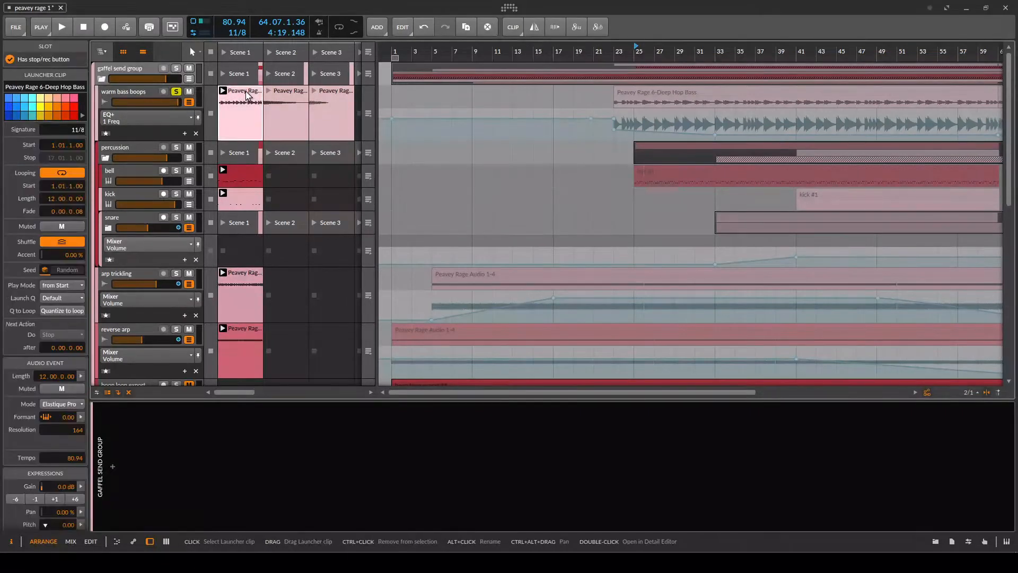
key("space")
double_click(246, 94)
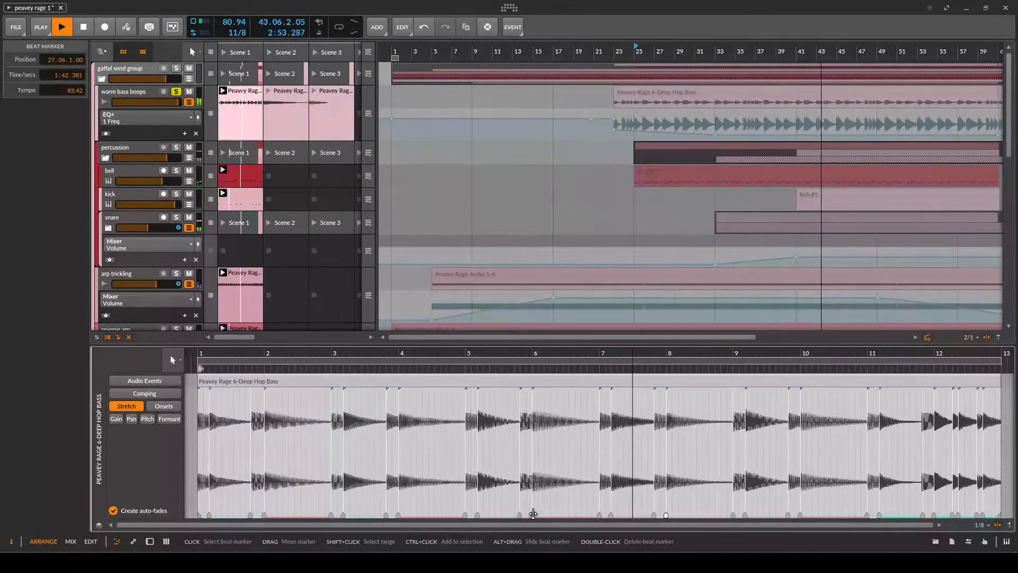
mouse_move(533, 514)
left_mouse_down()
mouse_move(584, 515)
mouse_move(532, 509)
left_mouse_up()
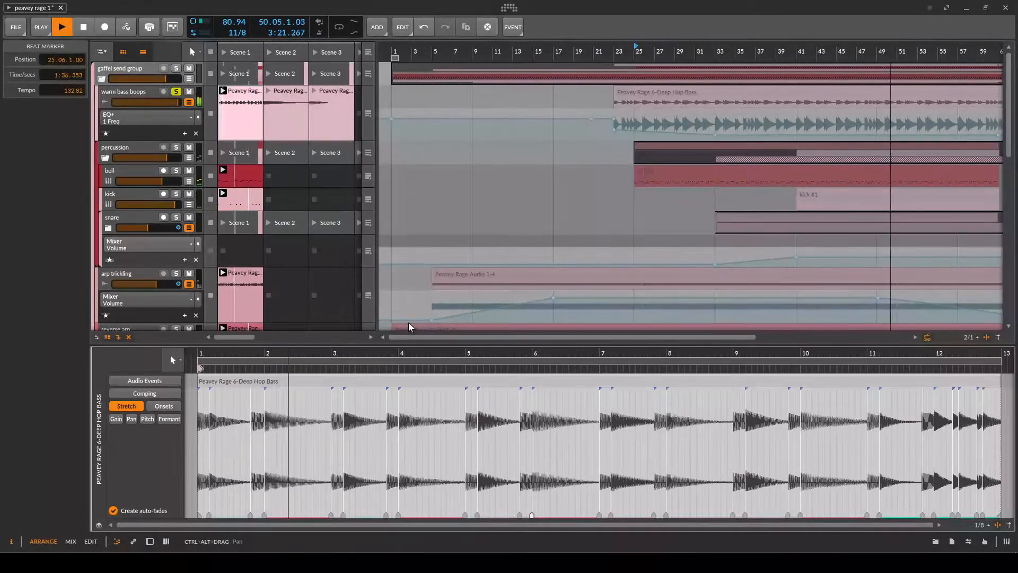
Switch the solo from warm bass boops to the arp trickling track
scroll(395, 316, "down", 2)
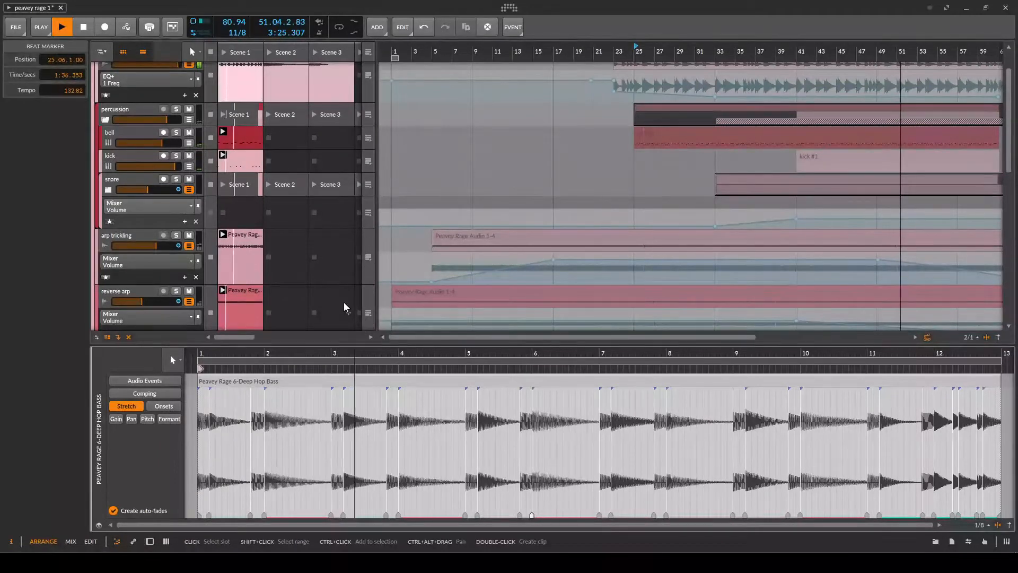
left_click(176, 235)
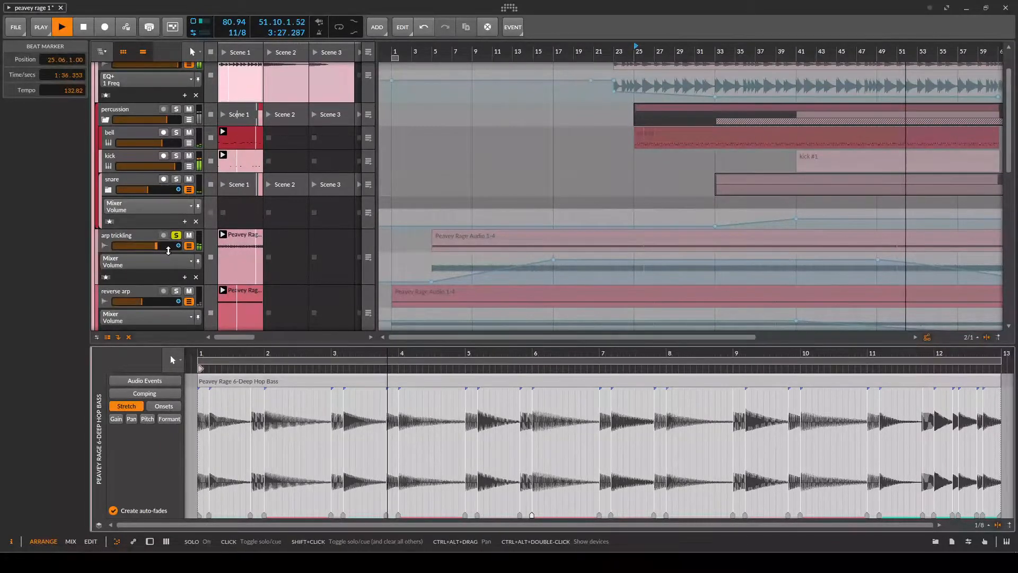
scroll(169, 250, "up", 2)
left_click(177, 92)
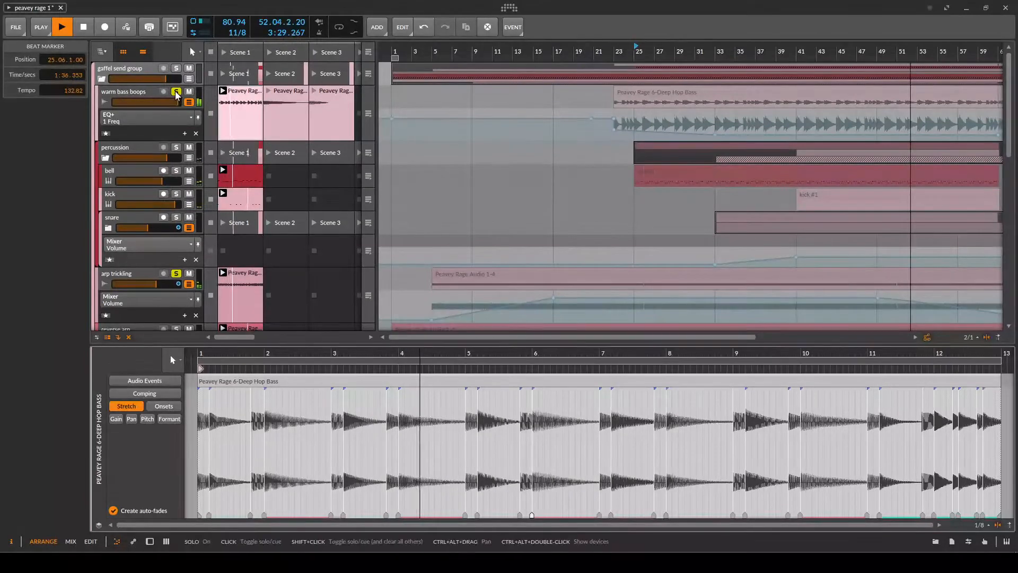
left_click(176, 93)
View the arp trickling track's devices and open its Scene 1 clip in the detail editor
left_click(149, 278)
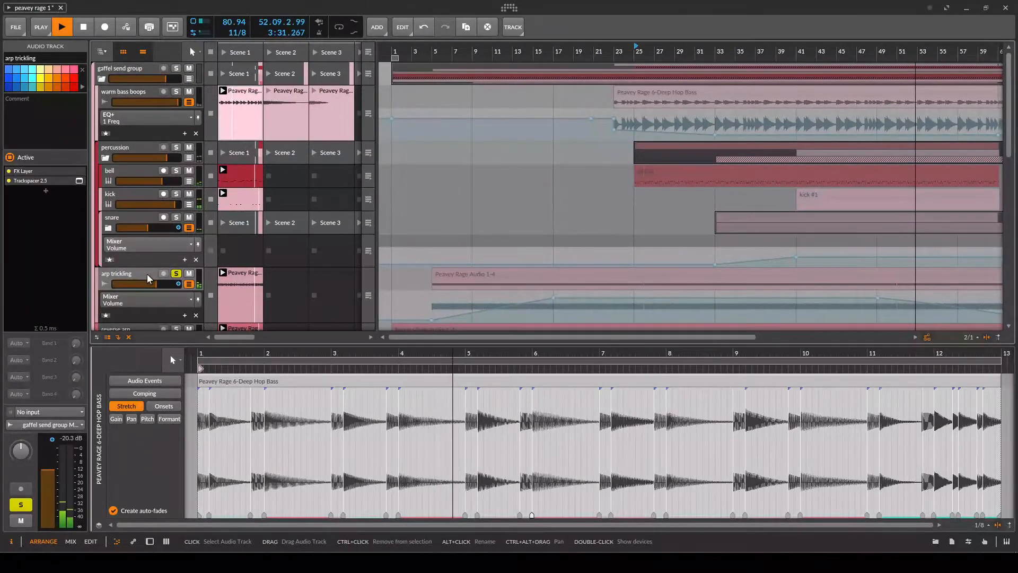
double_click(149, 278)
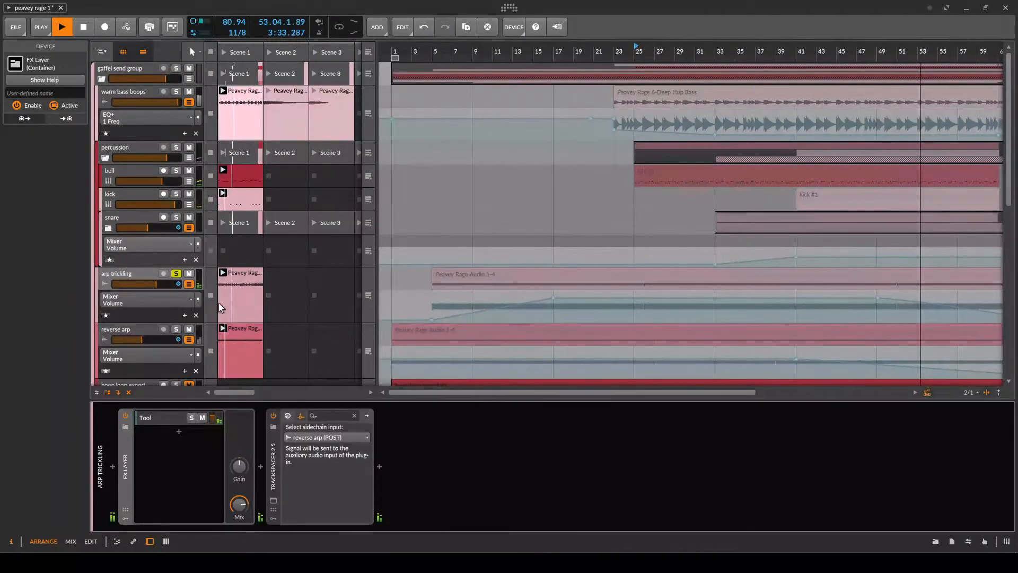
left_click(236, 278)
double_click(242, 278)
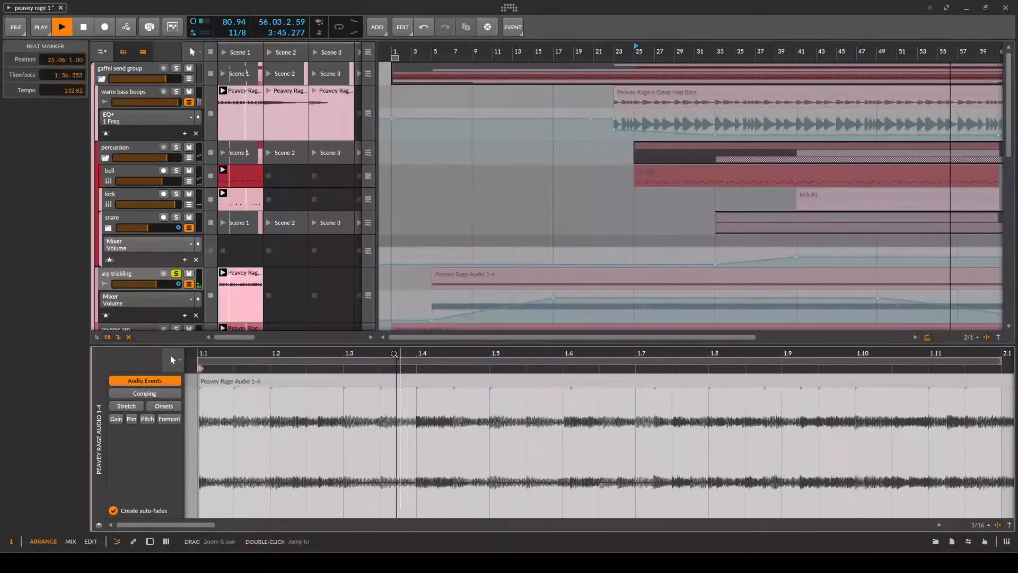
In arp trickling's device chain, open the Tool layer and Stereo Split's Left chain, and expand the moog filter's first Sample and Hold modulator
left_click(145, 274)
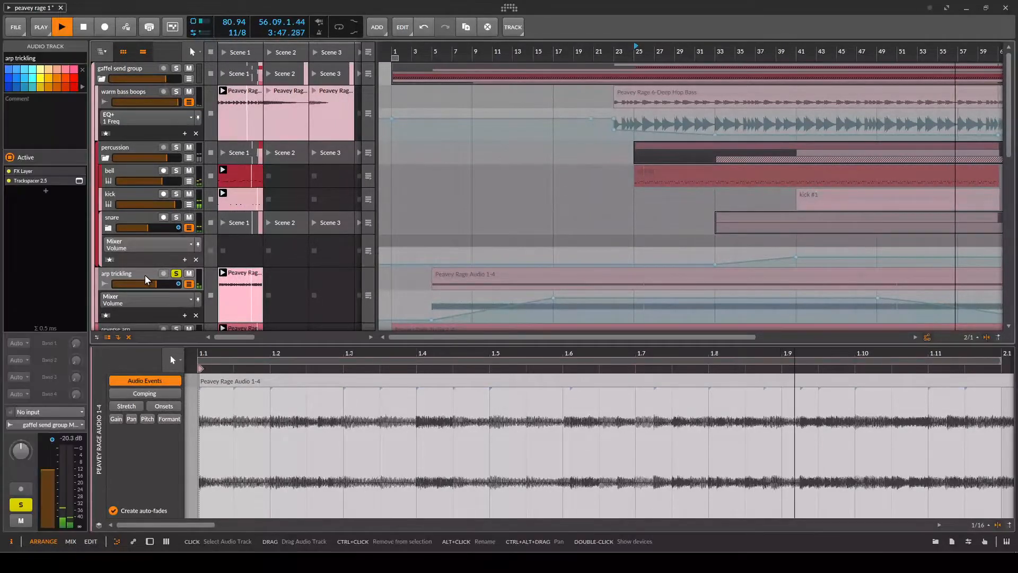
double_click(145, 274)
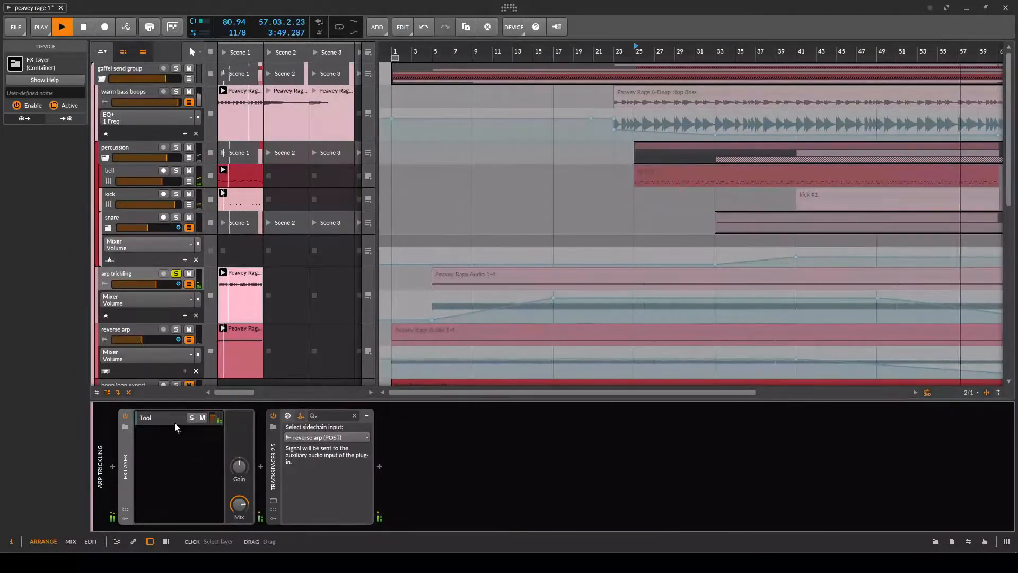
left_click(169, 416)
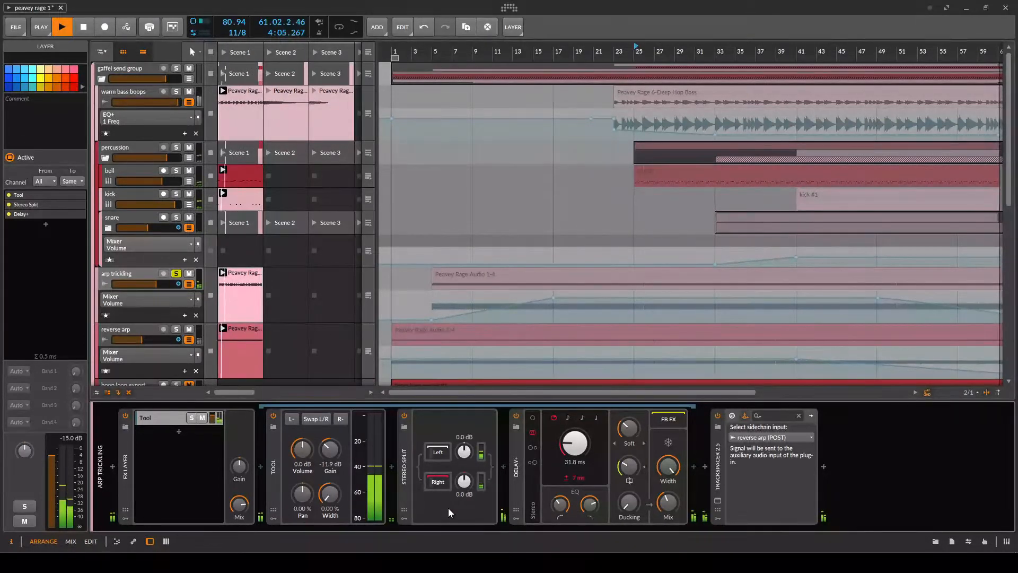
left_click(437, 453)
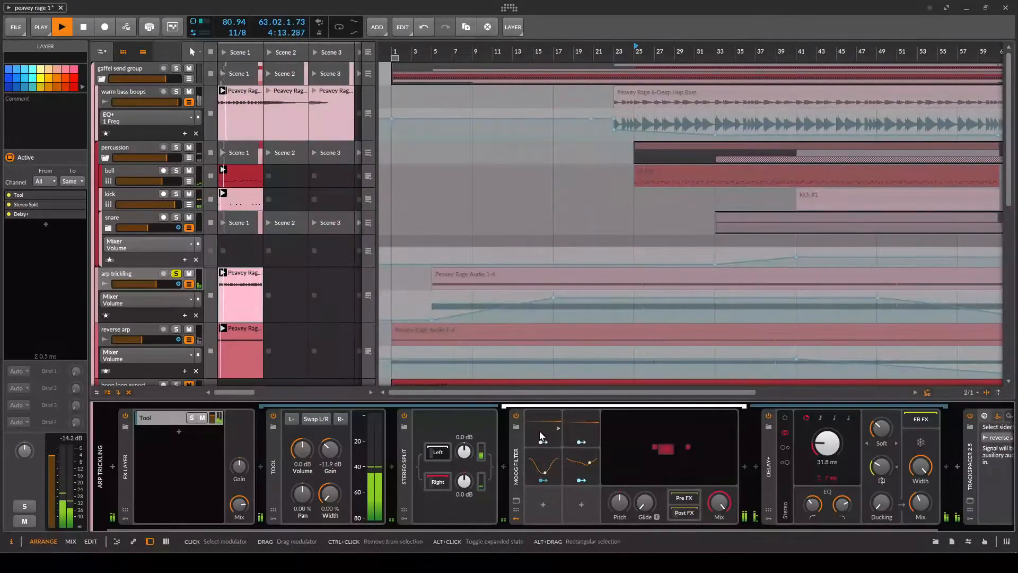
left_click(557, 438)
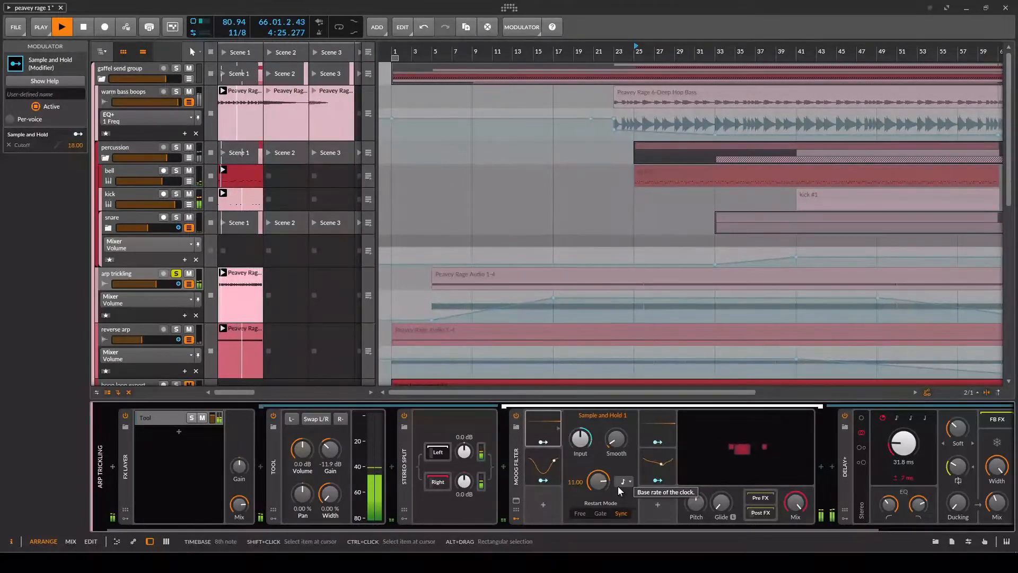
Inspect the moog filter's Grid patch, then open the Trackspacer 2.5 plug-in window and close the Grid editor
double_click(700, 467)
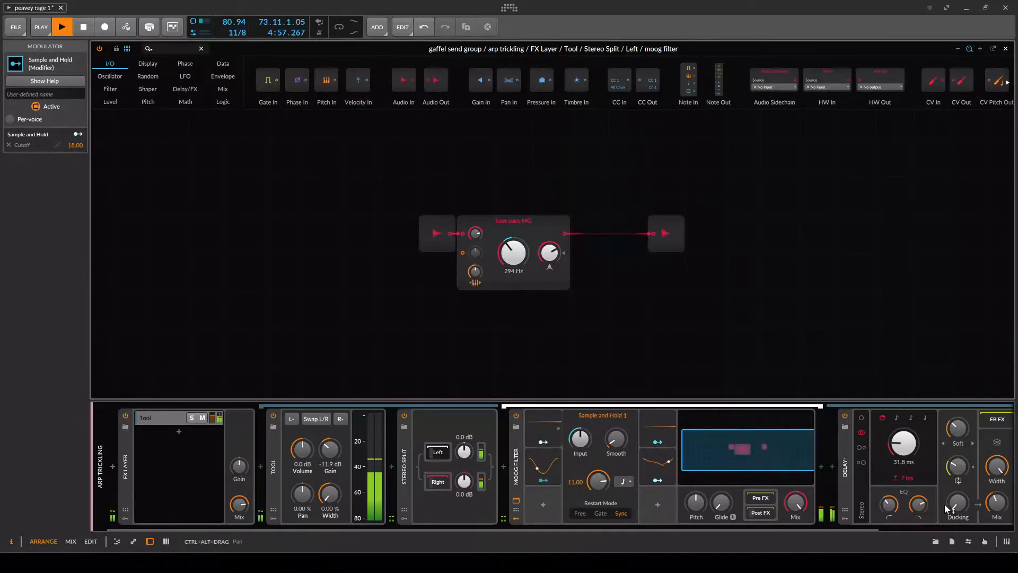
left_click(937, 525)
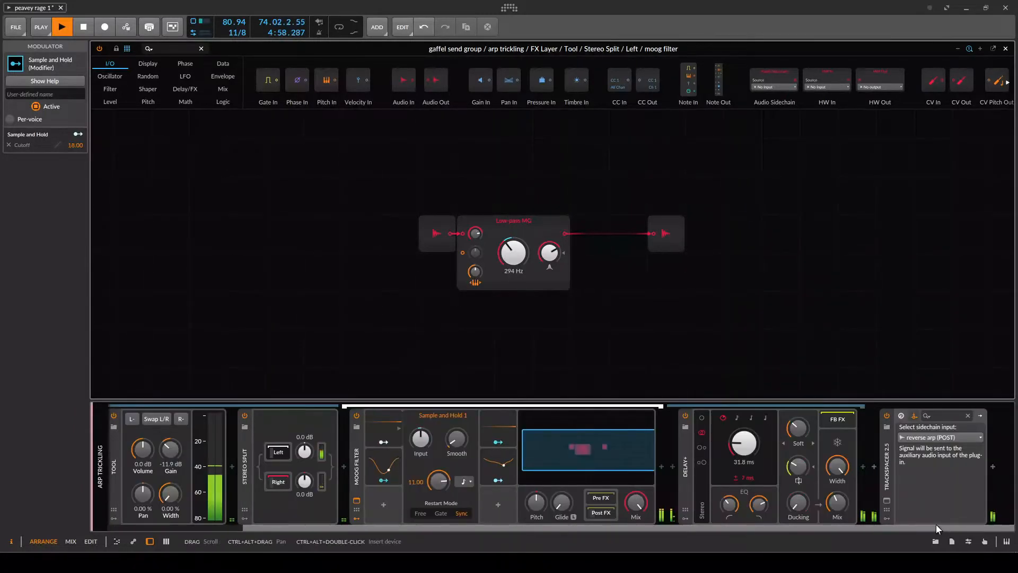
left_click(888, 500)
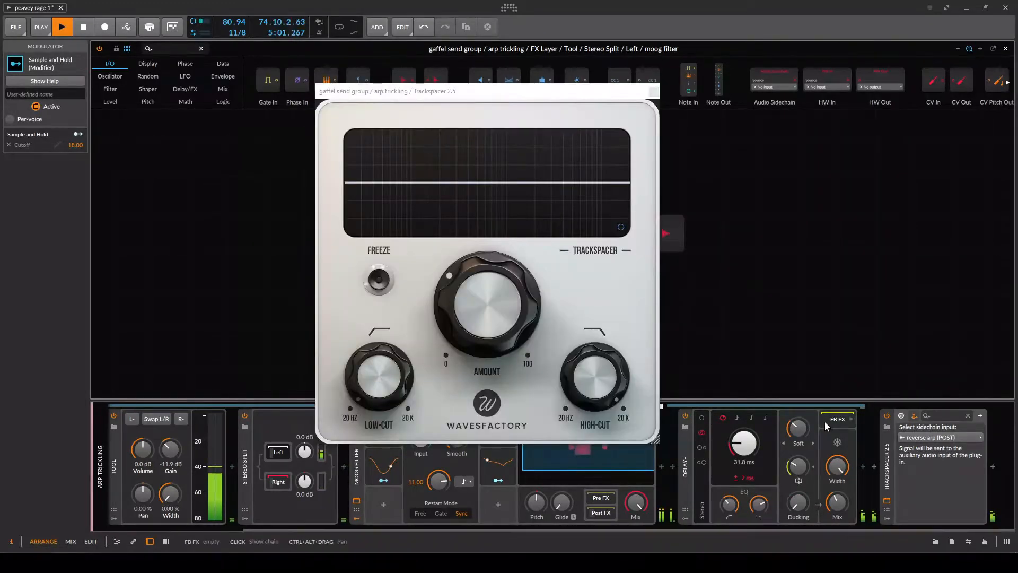
left_click(1006, 49)
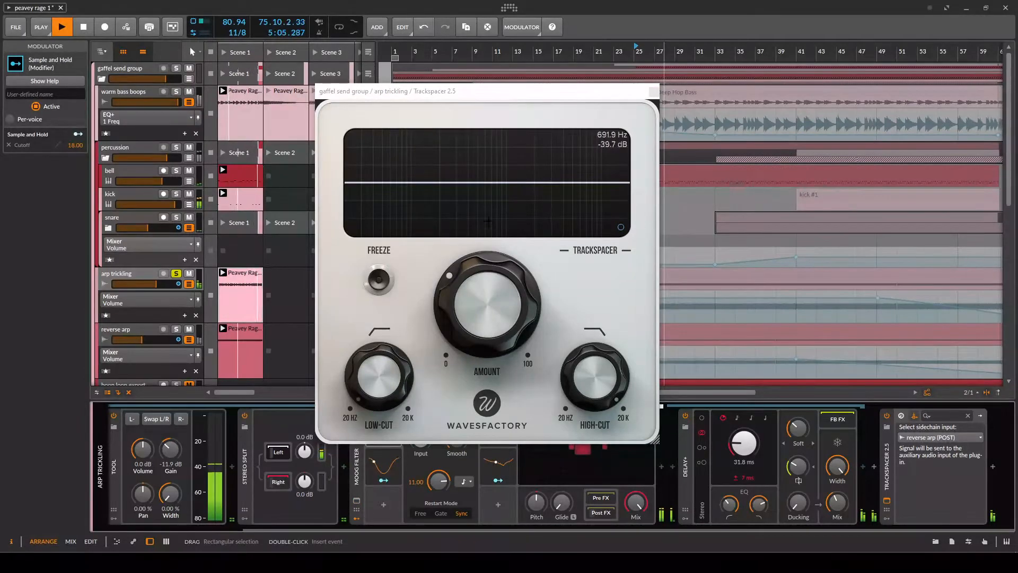
Solo reverse arp to watch Trackspacer react, then unsolo arp trickling and close the plug-in window
mouse_move(437, 268)
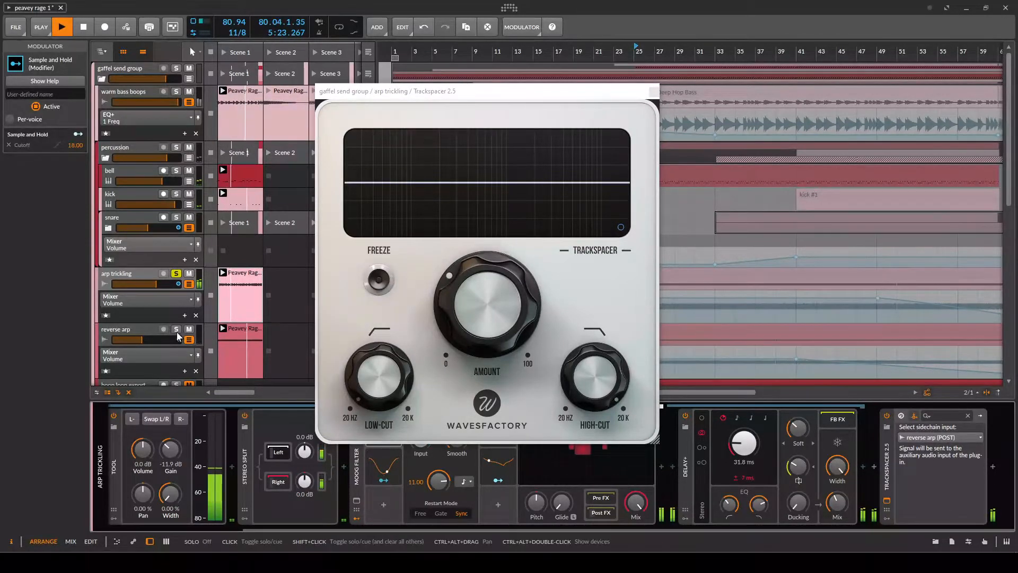
left_click(177, 330)
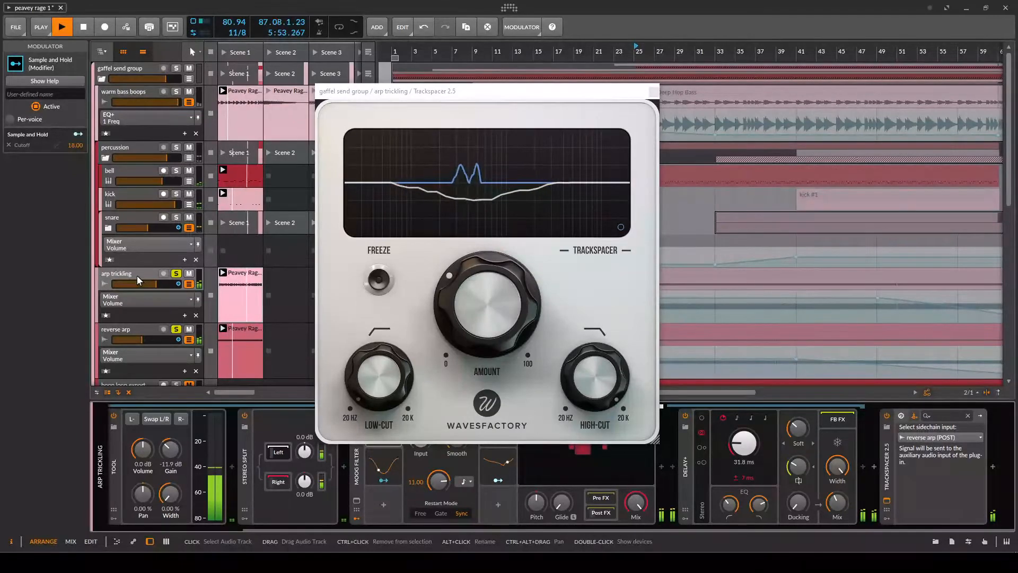
left_click(177, 275)
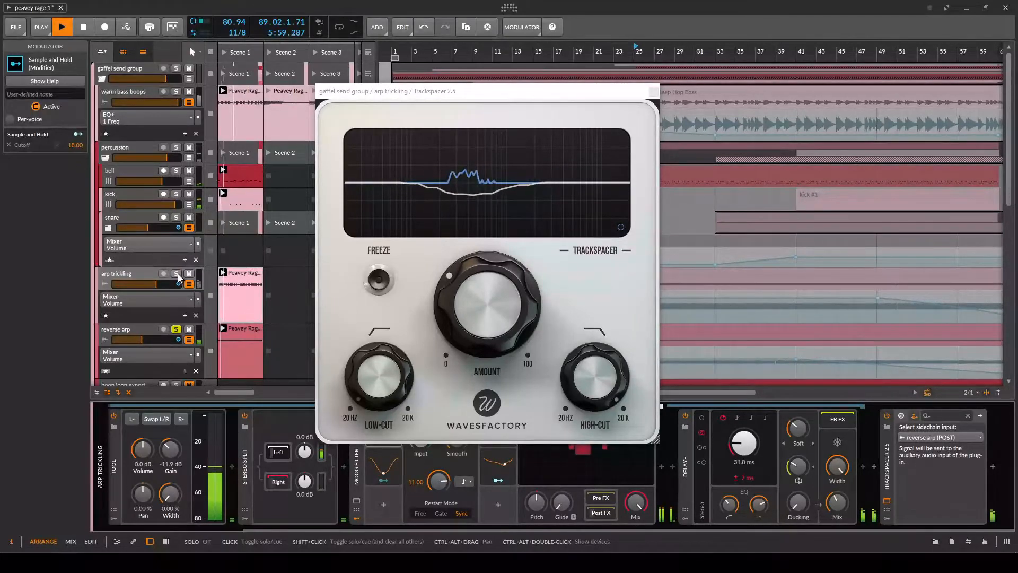
left_click(654, 92)
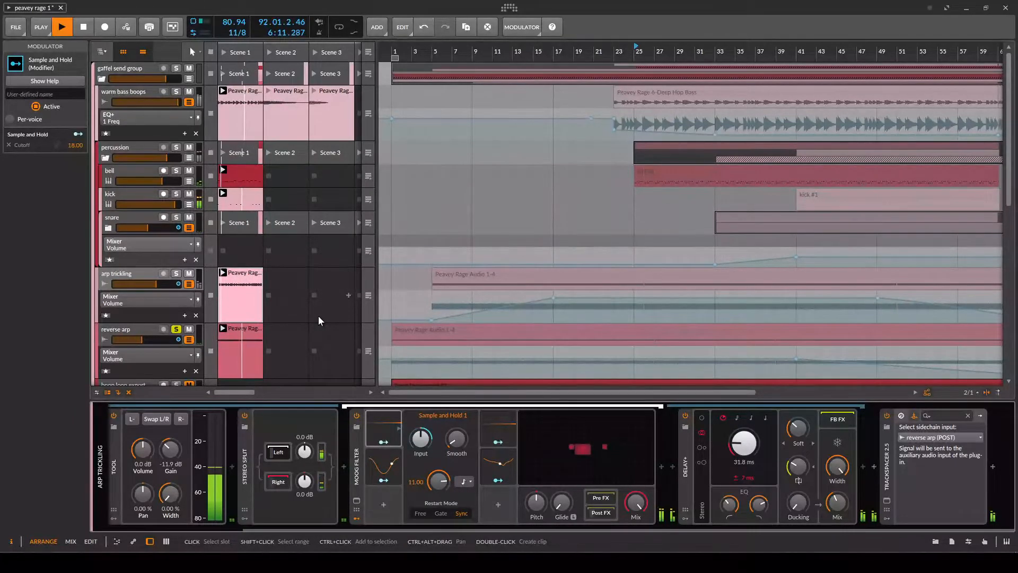
Solo arp trickling, warm bass boops and percussion alongside reverse arp, and select the kick track's Scene 1 clip
left_click(176, 274)
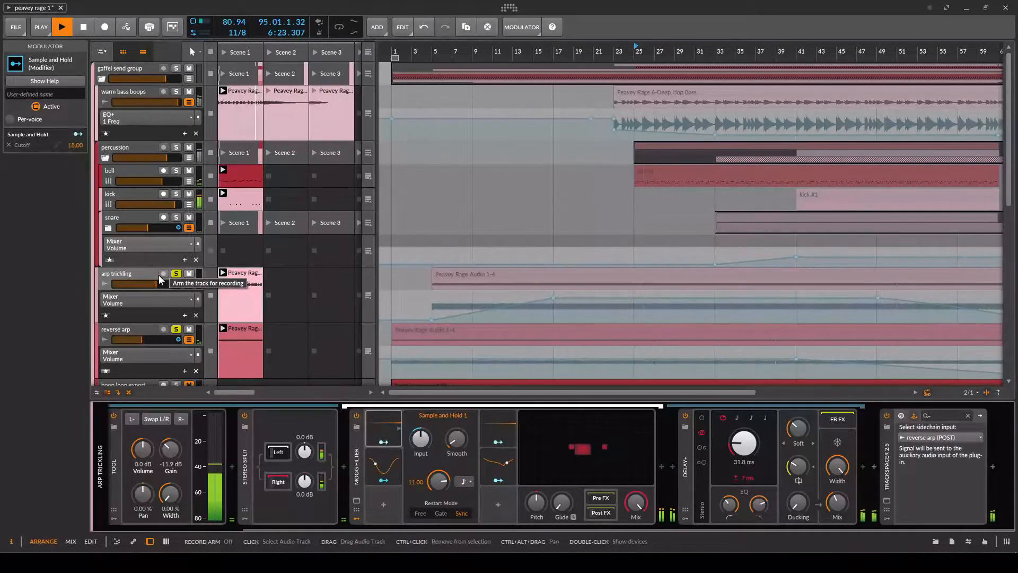
left_click(176, 92)
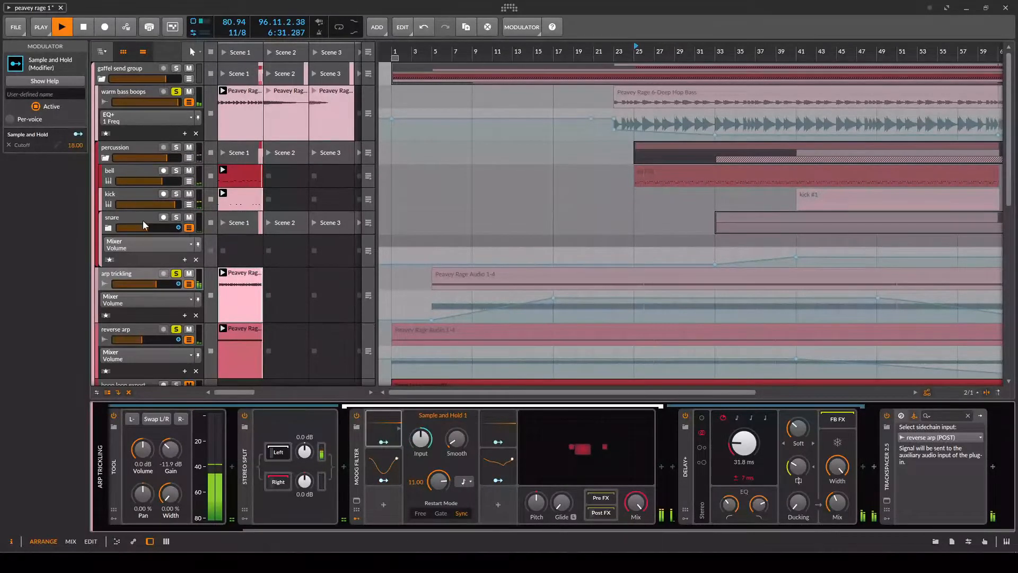
left_click(176, 147)
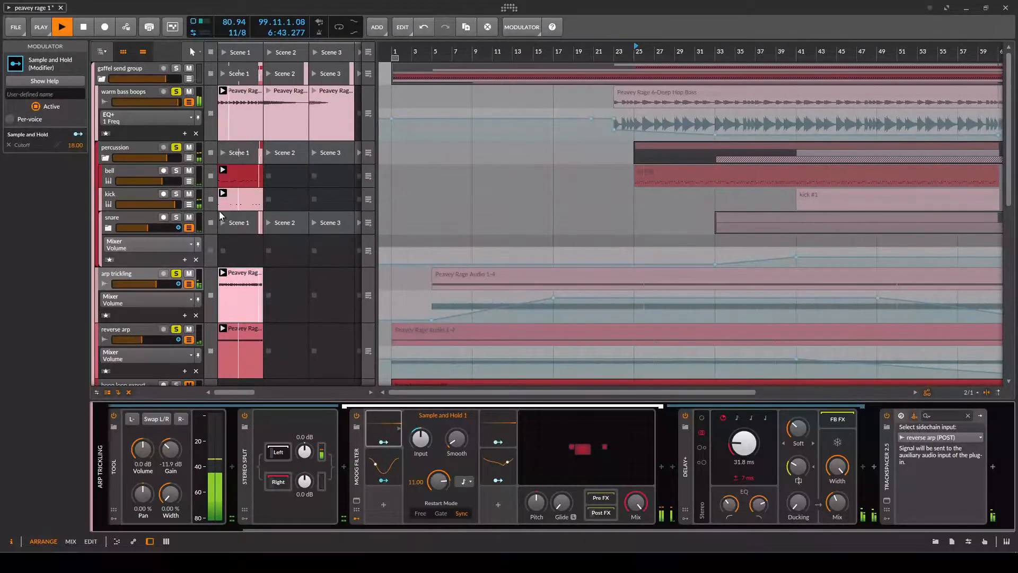
left_click(254, 203)
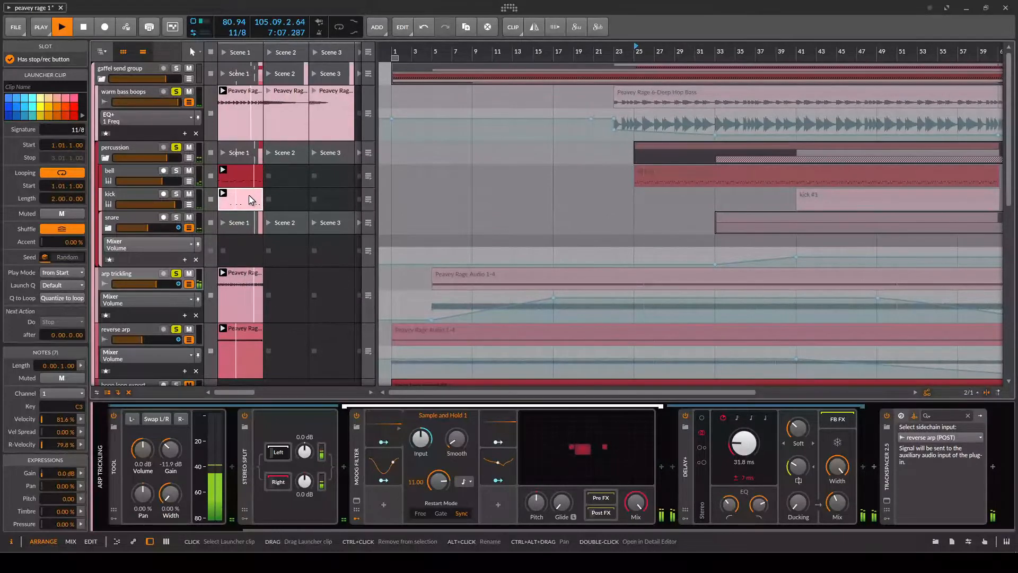
Inspect the bell track's Drum Machine and its two EM Bells pads, then view the kick track's Sampler and disarm kick
left_click(120, 172)
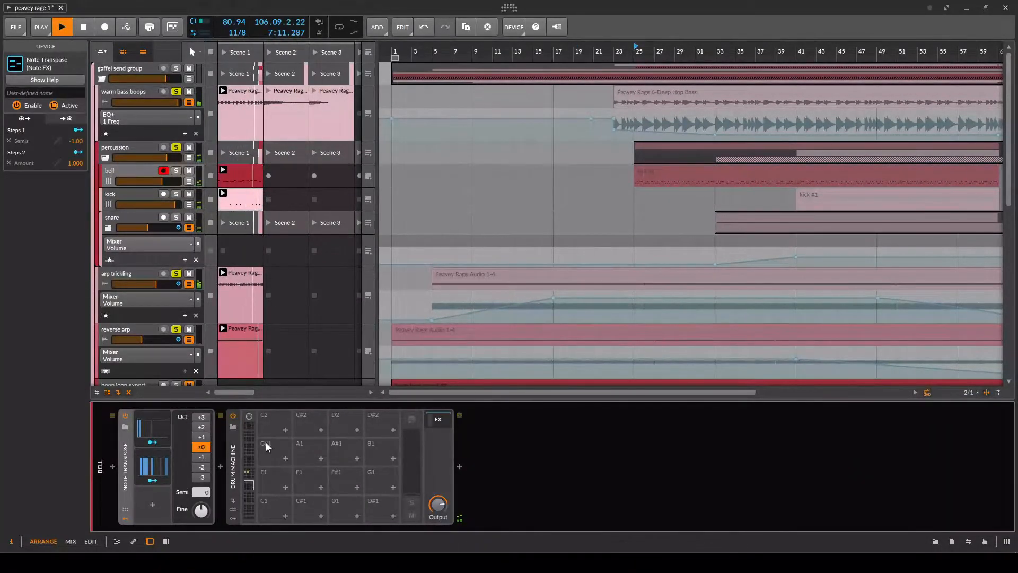
left_click(250, 473)
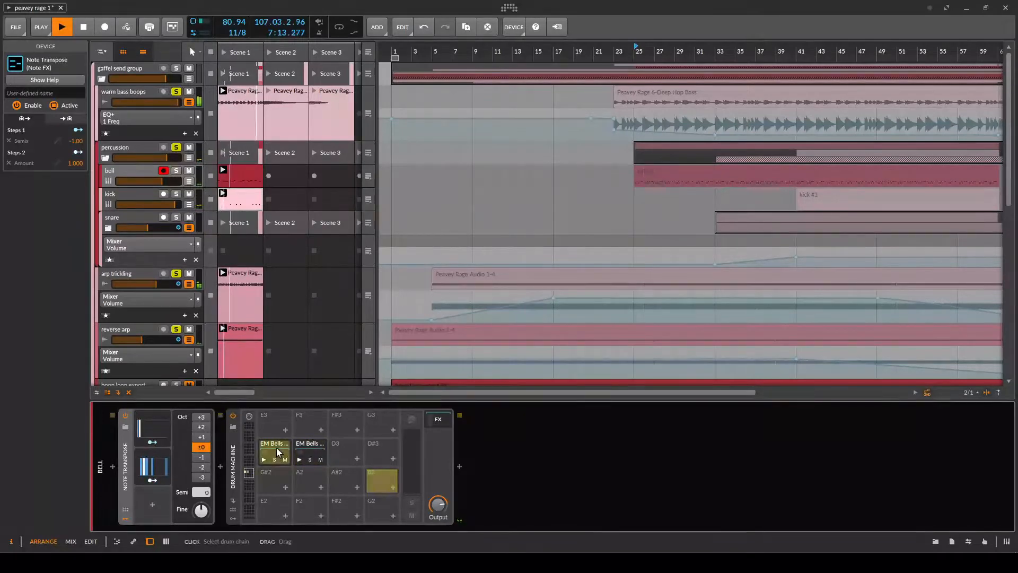
left_click(304, 445)
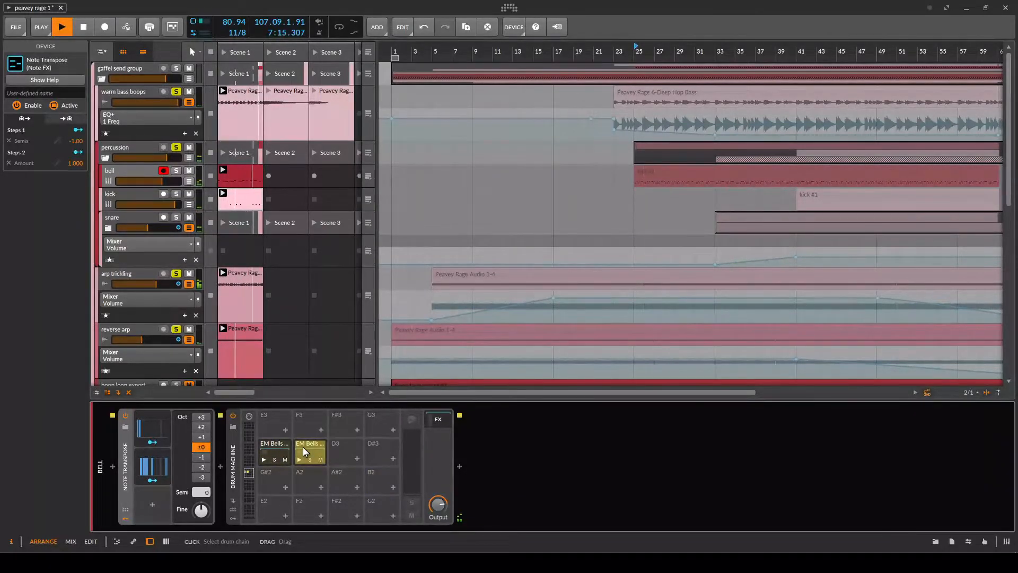
left_click(267, 447)
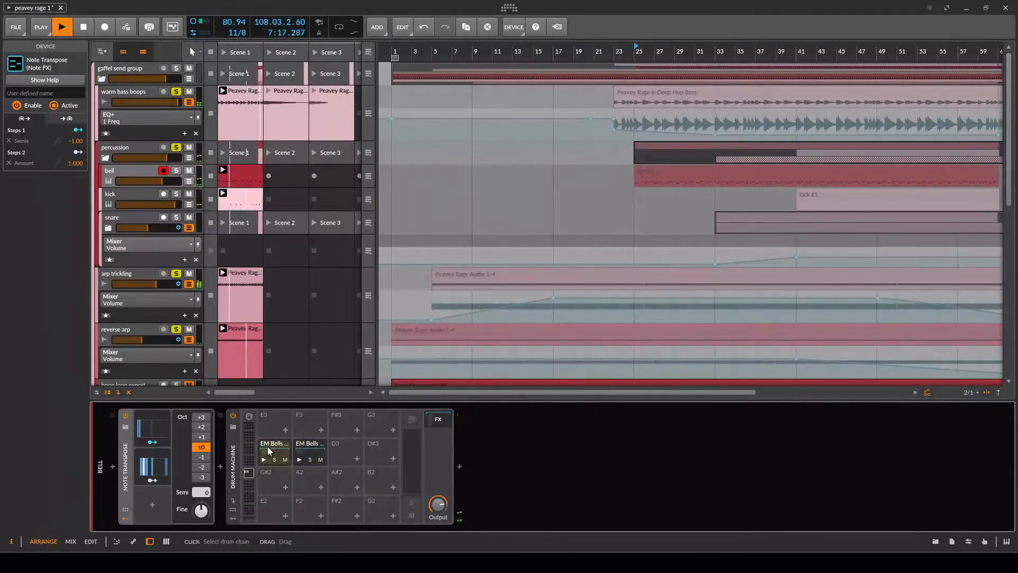
left_click(142, 196)
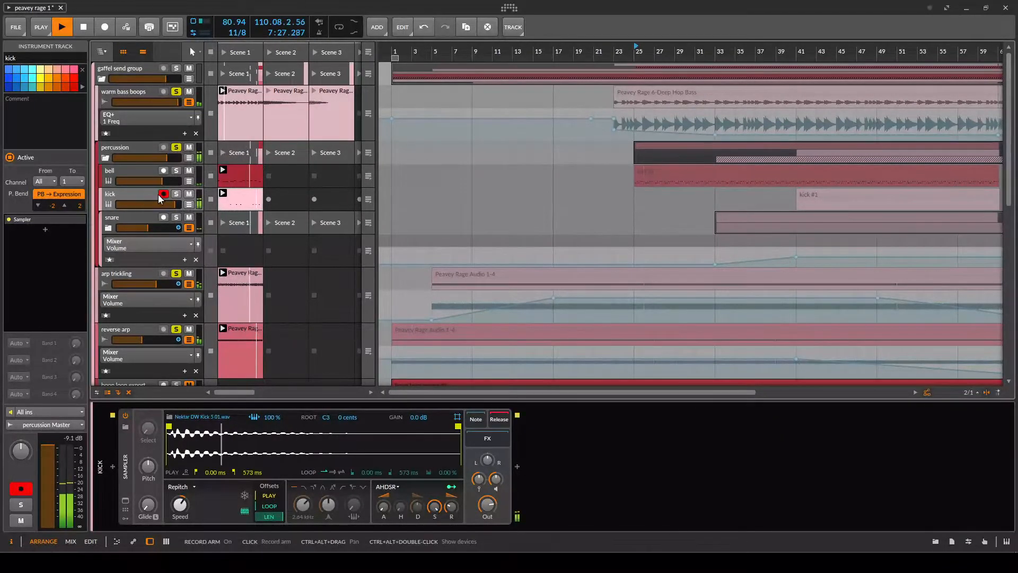
left_click(161, 194)
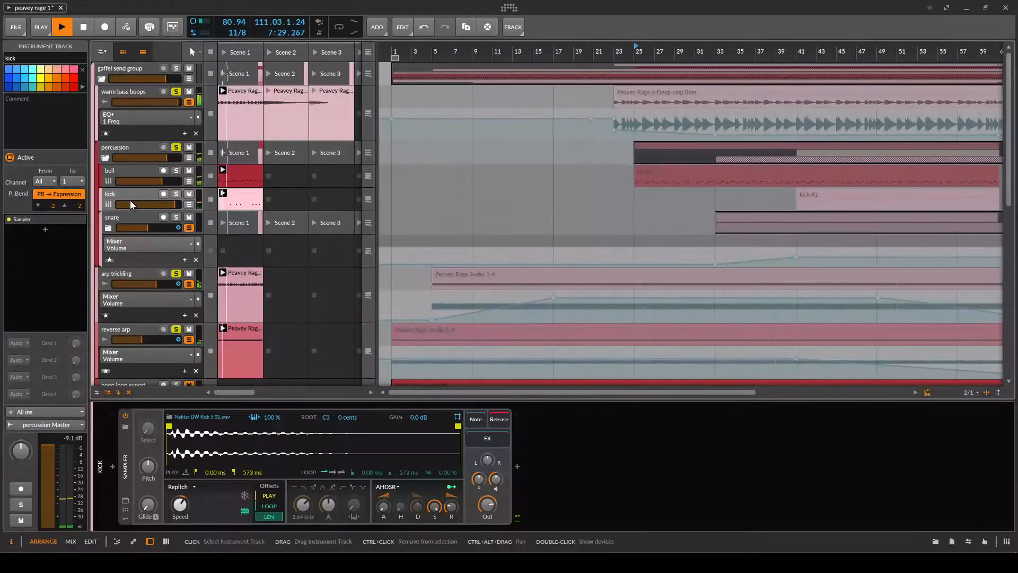
Expand the snare group, view the Snare + Hi-Hat Berlin track's devices, and hide the snare group's automation lane
left_click(132, 218)
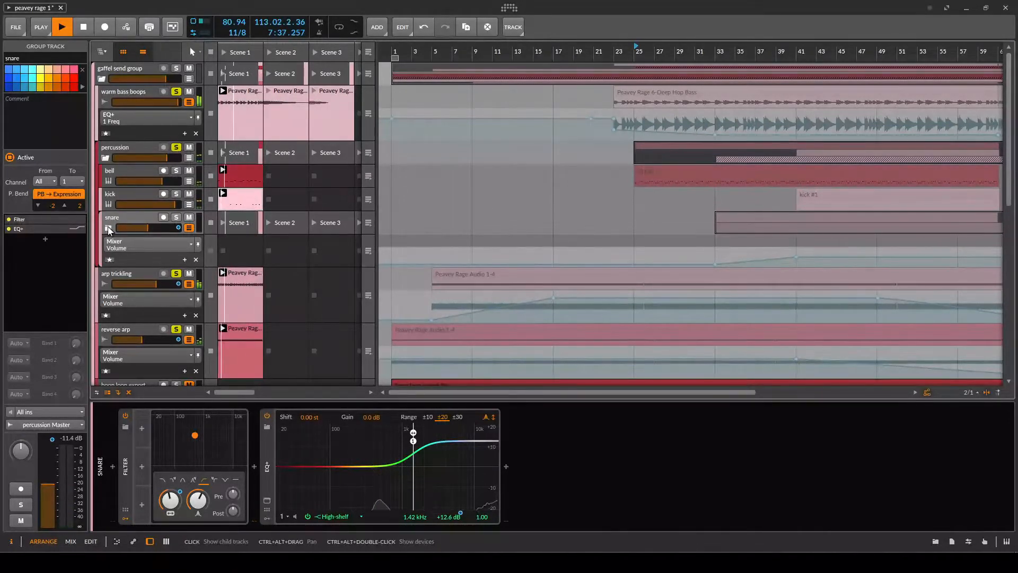
left_click(108, 228)
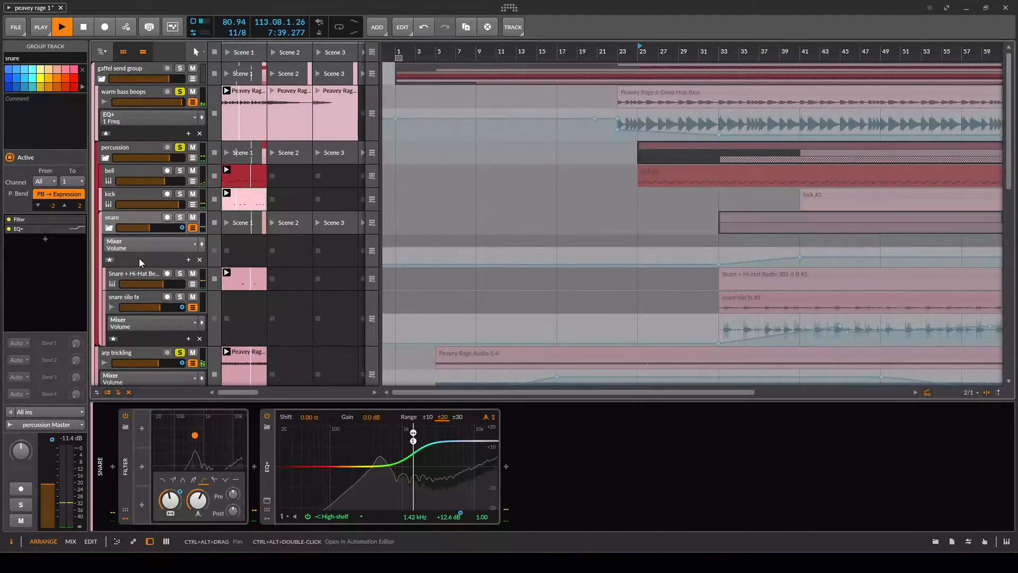
left_click(140, 278)
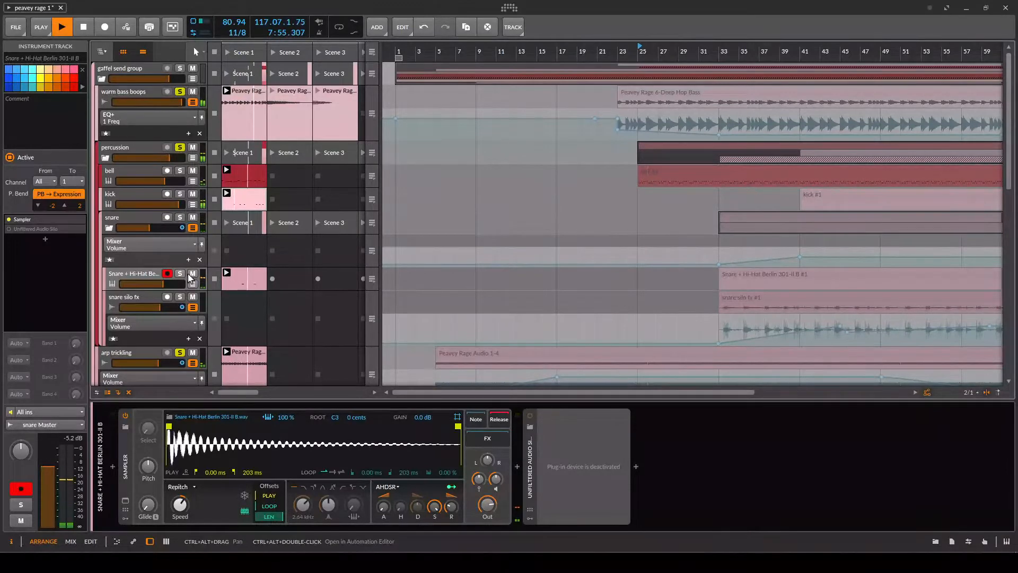
left_click(193, 229)
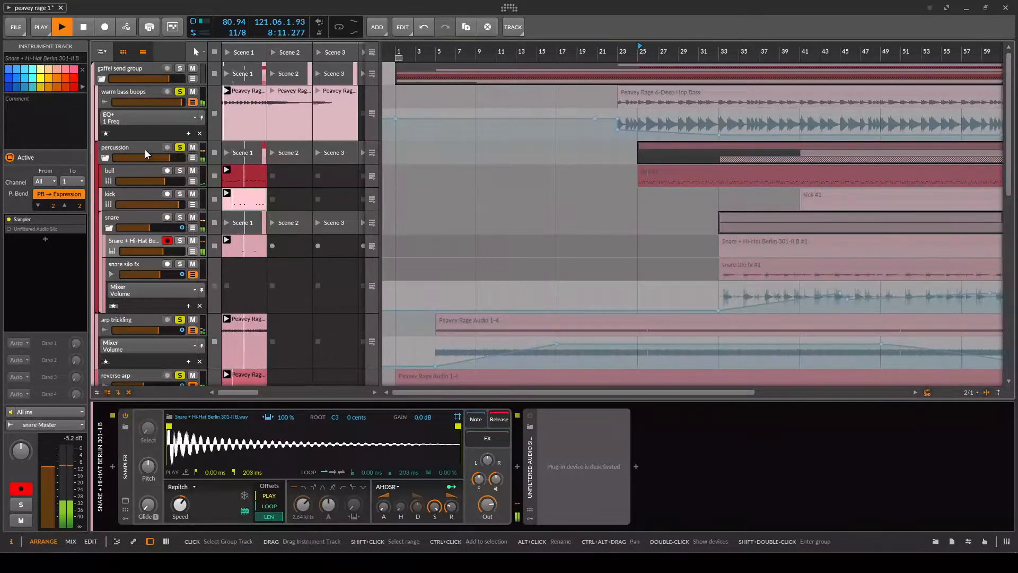
Stop playback and unsolo percussion, warm bass boops, arp trickling and reverse arp
key("space")
left_click(180, 148)
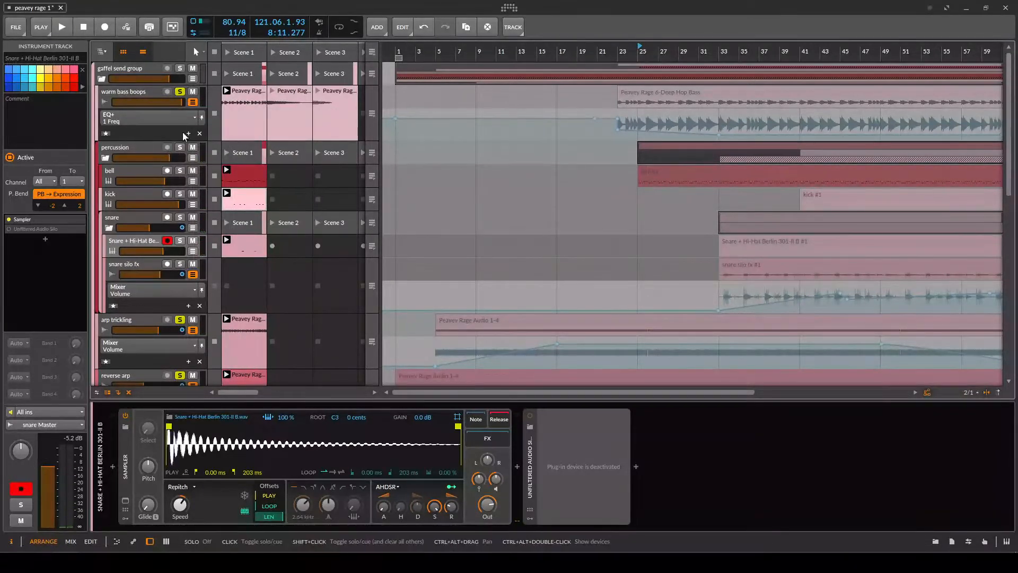
left_click(179, 321)
scroll(177, 322, "down", 3)
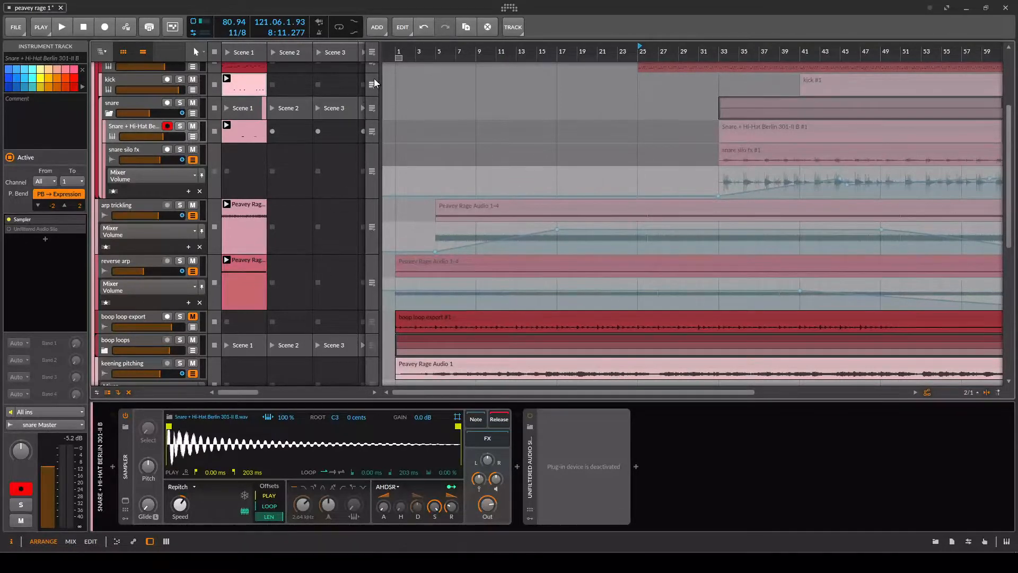
Return all tracks to arranger playback and hide the clip launcher
left_click(373, 53)
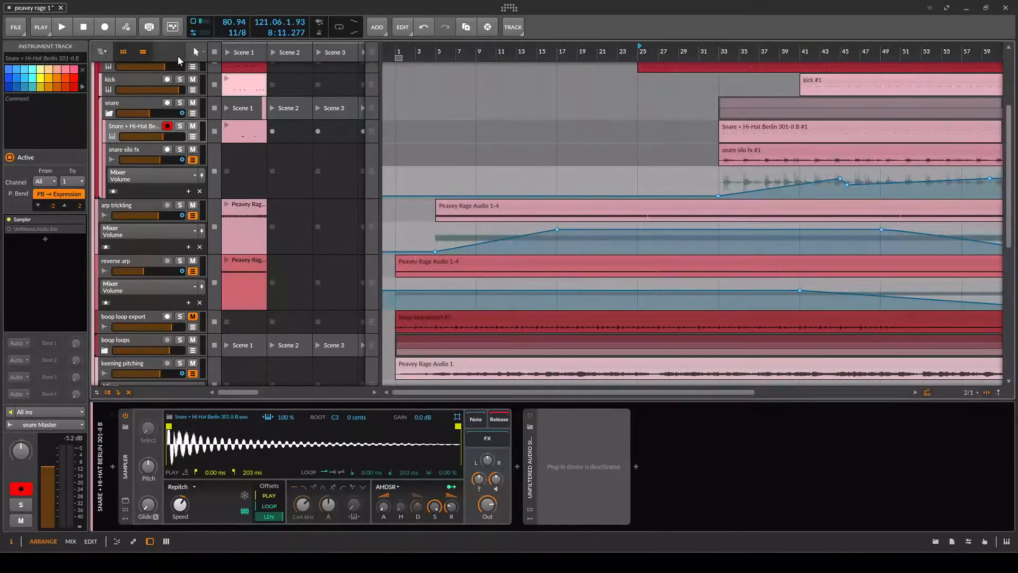
left_click(123, 53)
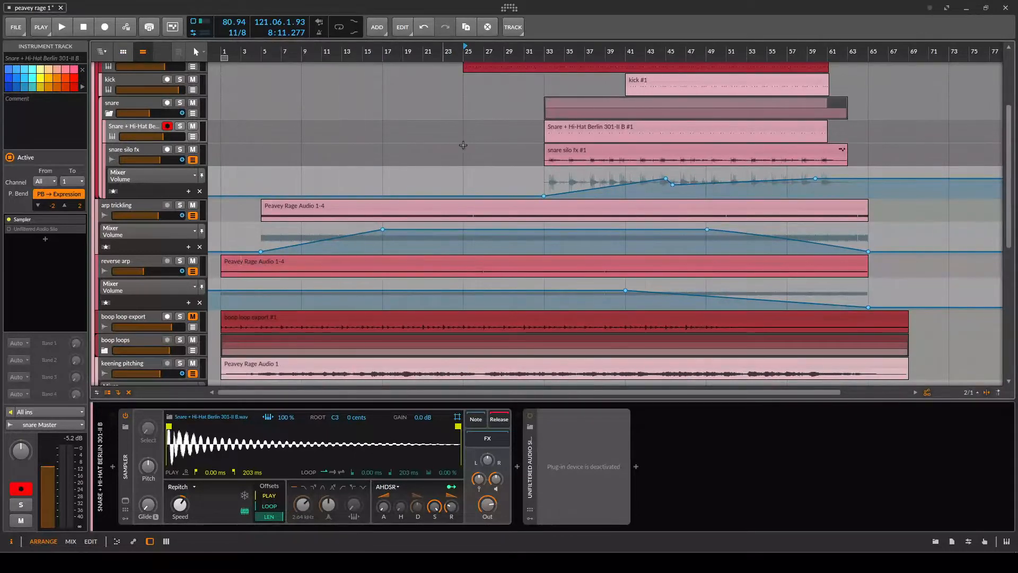
Expand and solo the boop loops group, then open the dirty boops clip in the detail editor
scroll(412, 202, "down", 3)
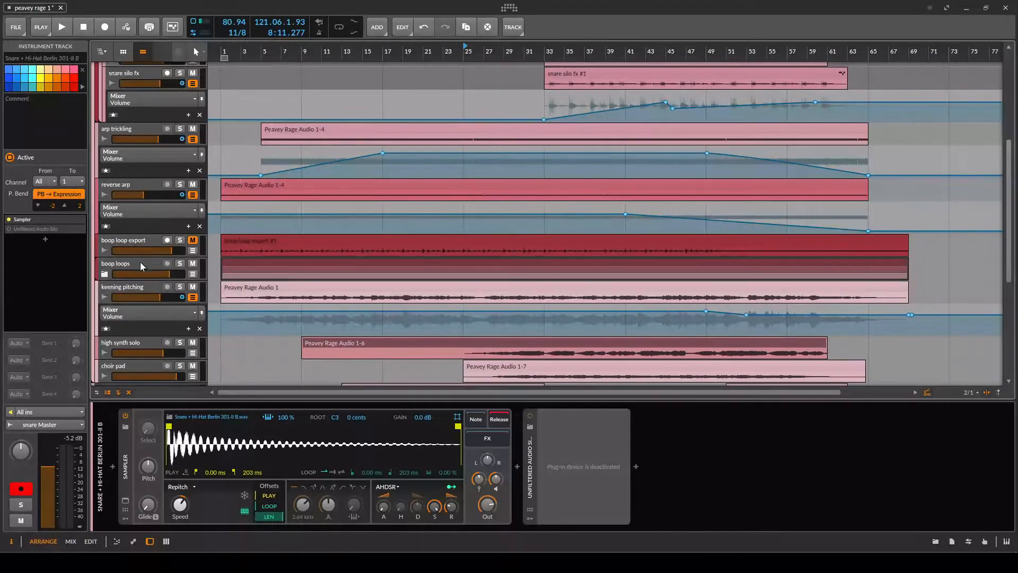
left_click(107, 274)
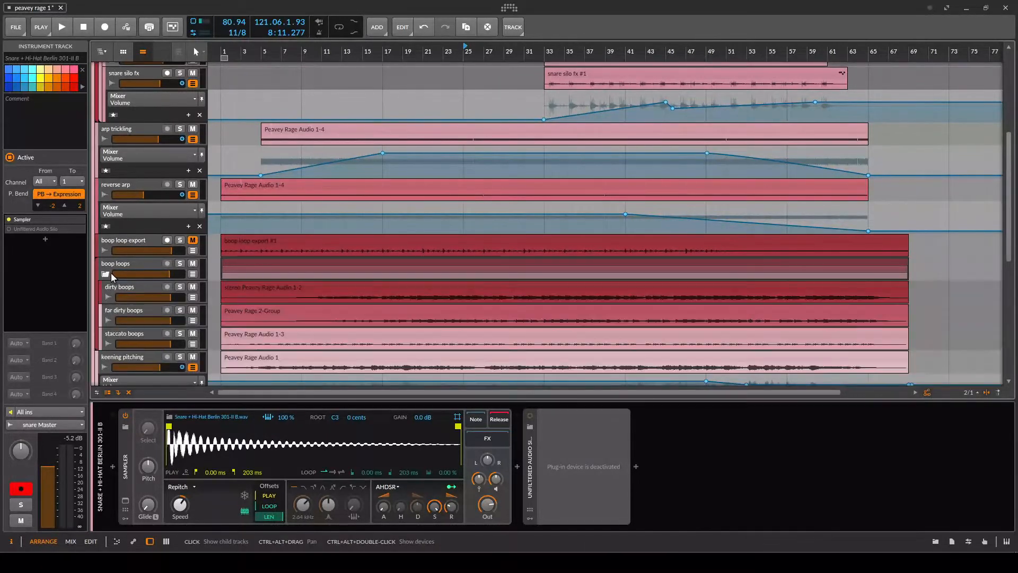
left_click(180, 264)
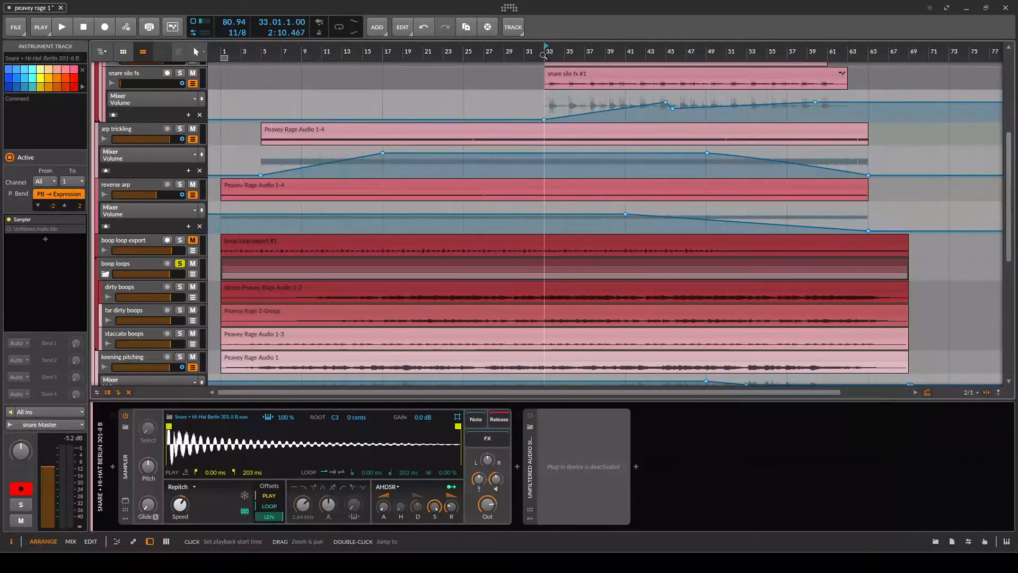
double_click(530, 288)
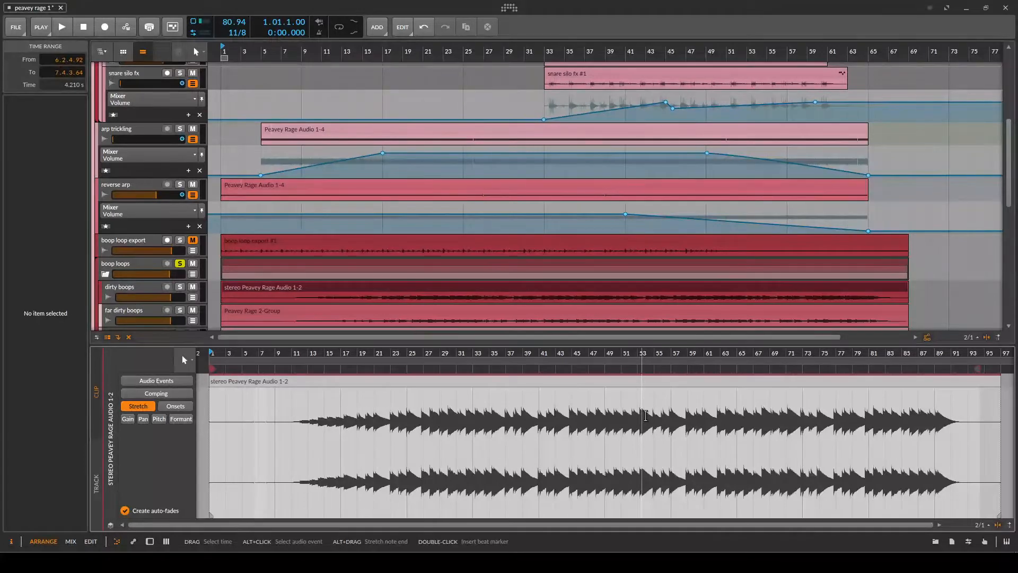
Show the boop loops group's device chain and expand the Tool device's Steps modulator
scroll(504, 260, "down", 1)
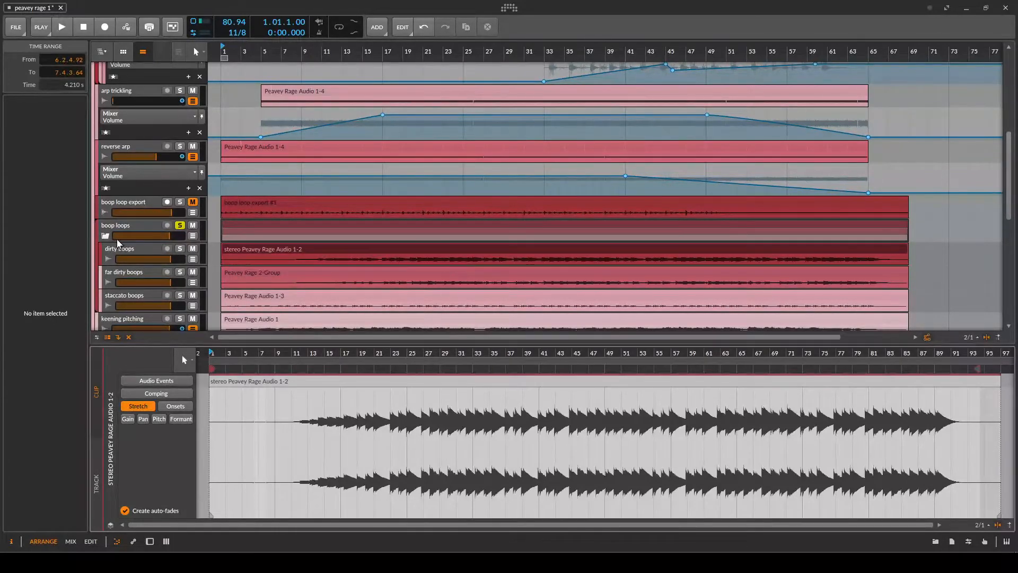
double_click(113, 225)
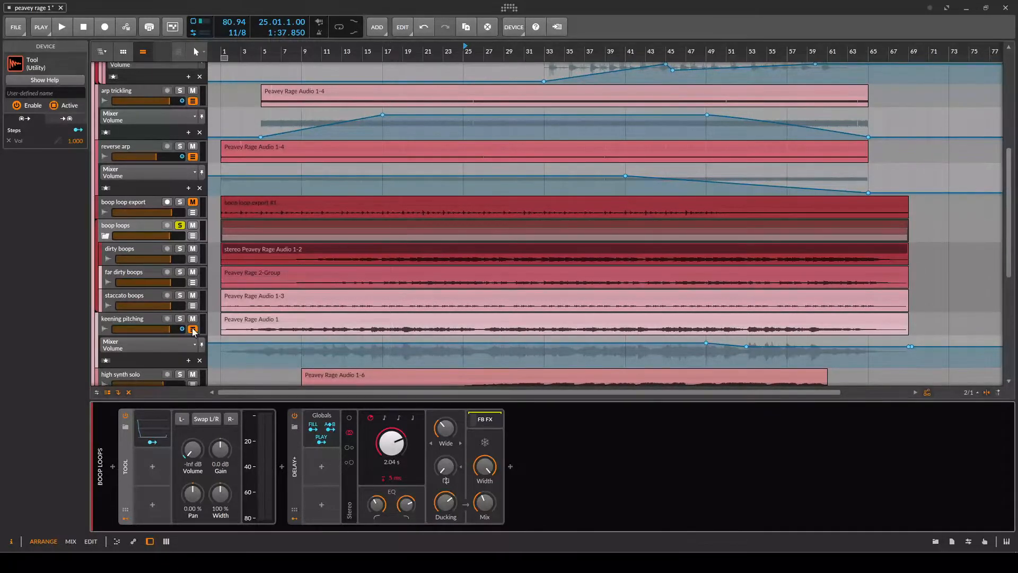
left_click(153, 429)
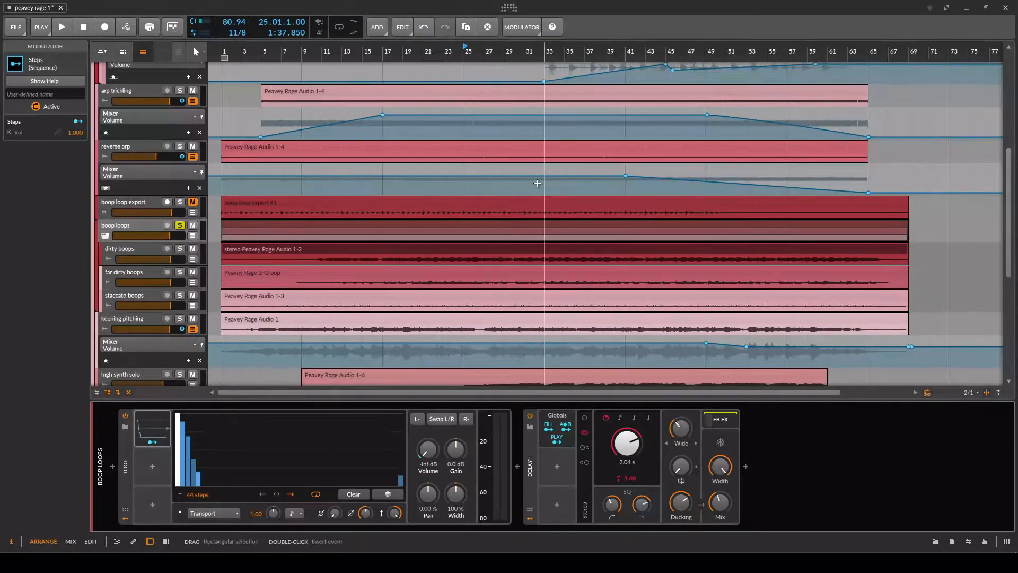
Play the arrangement from bar 25 and add arp trickling, reverse arp, percussion and warm bass boops to the solo
key("space")
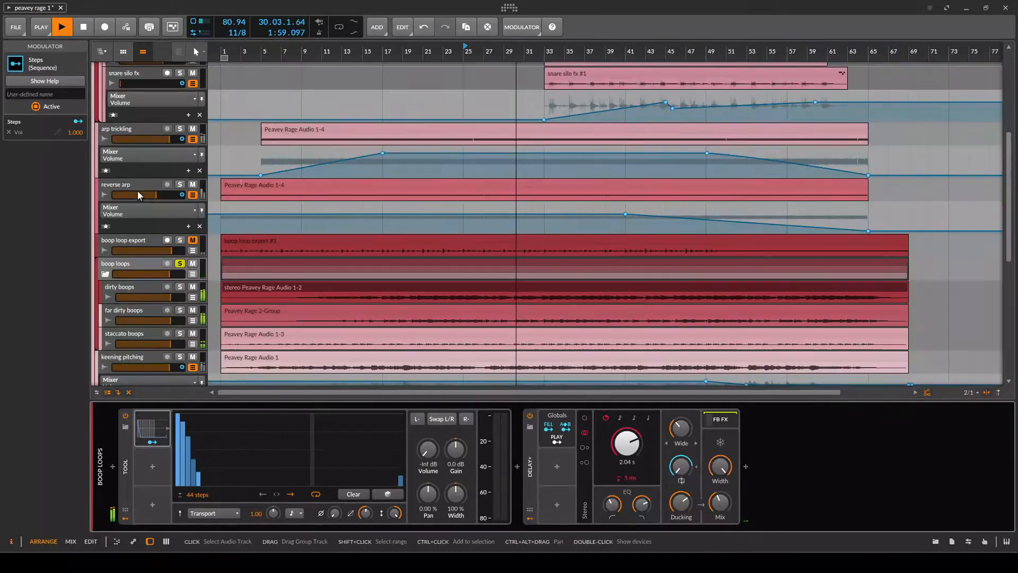
scroll(135, 190, "up", 2)
left_click(180, 167)
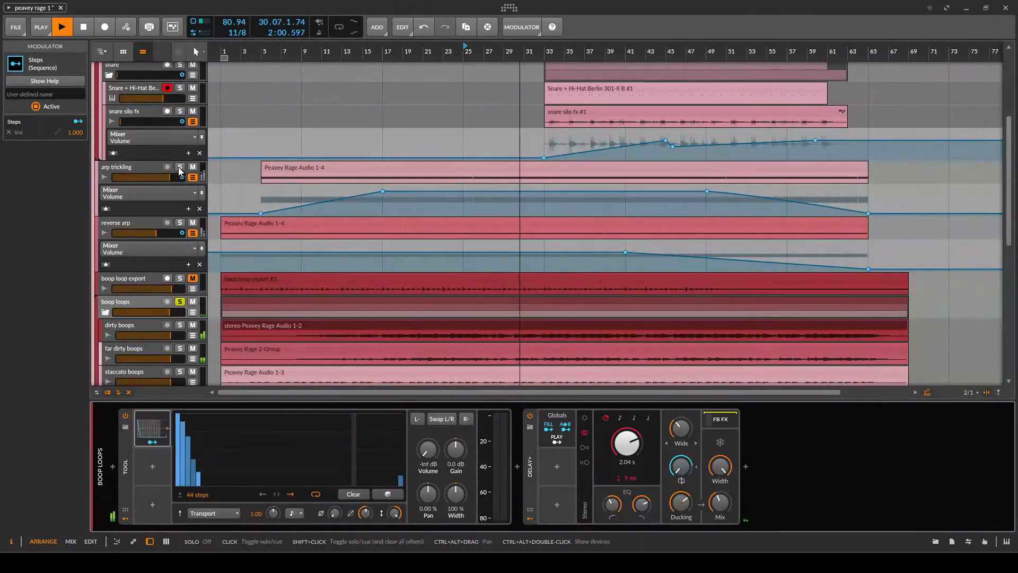
left_click(180, 222)
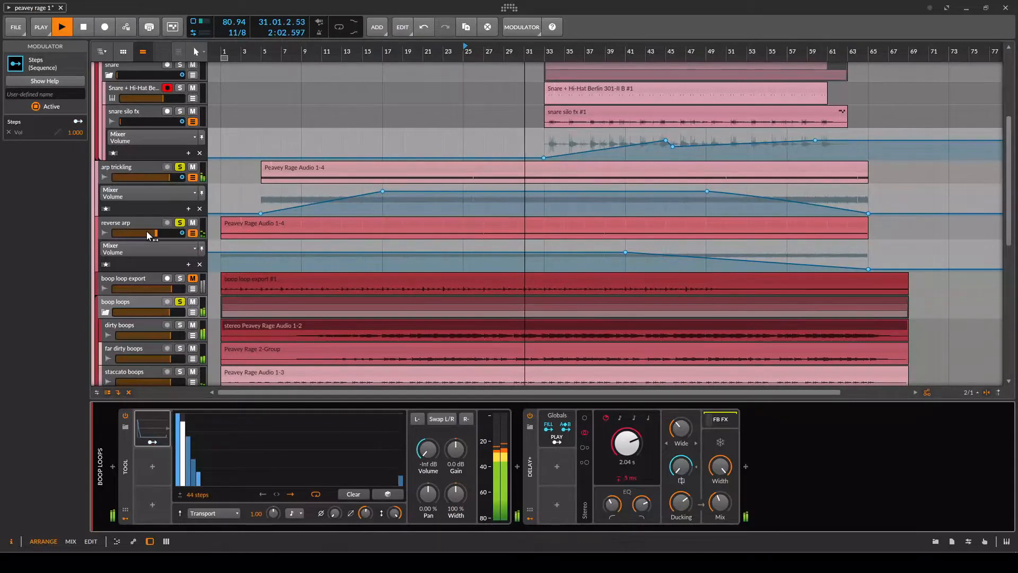
scroll(146, 231, "up", 4)
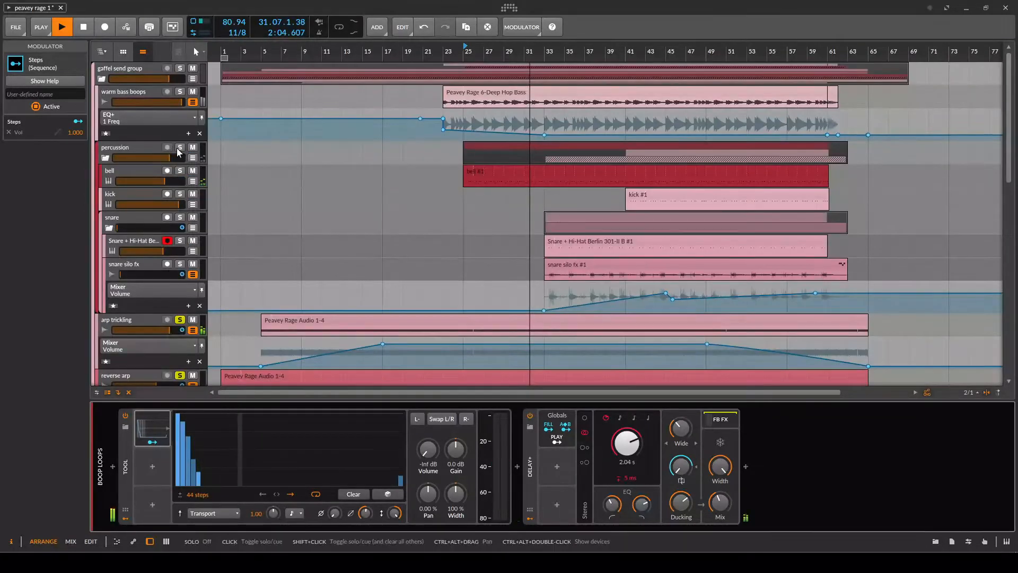
left_click(180, 147)
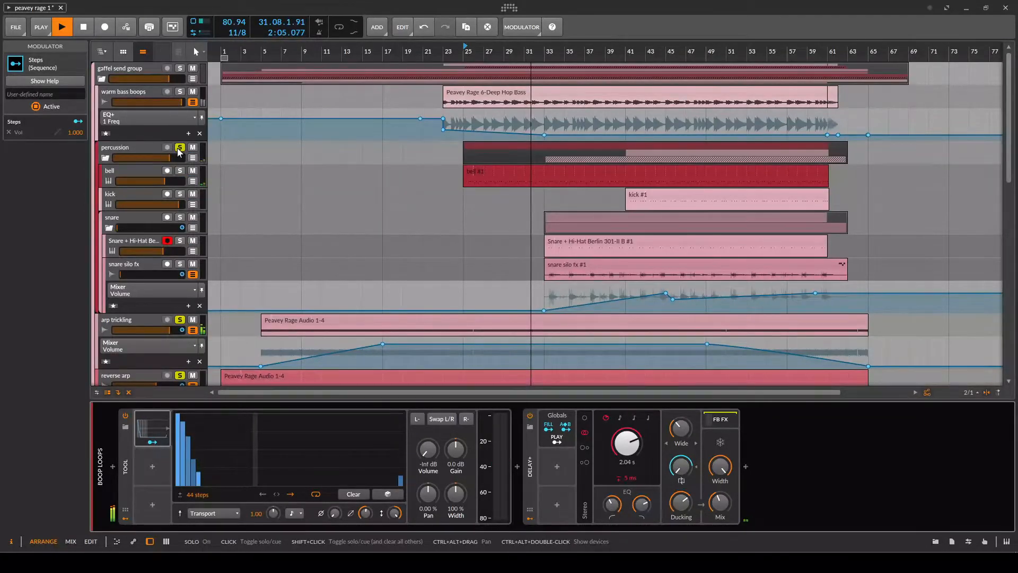
left_click(179, 91)
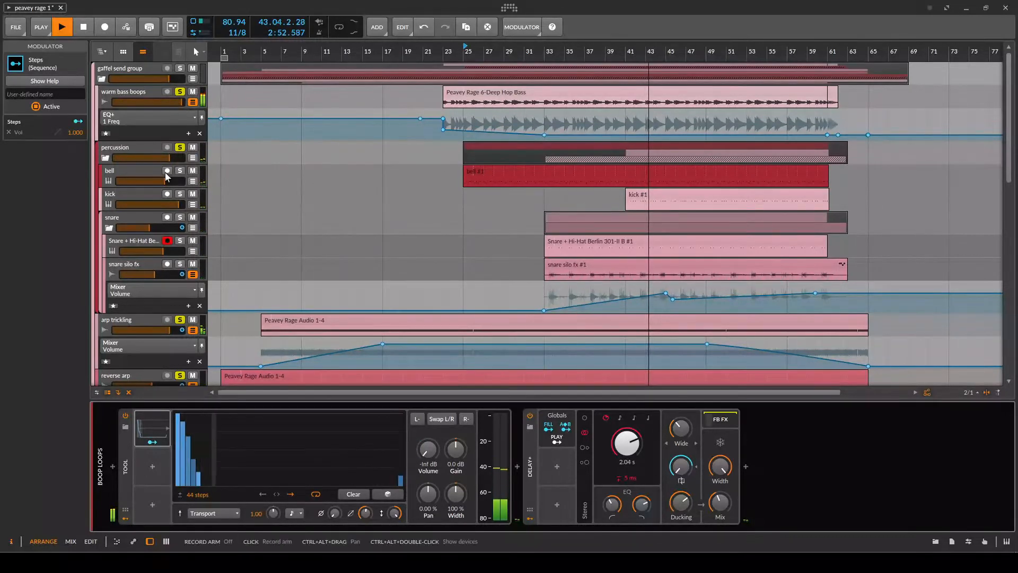
Remove warm bass boops, percussion, arp trickling and reverse arp from the solo, leaving only the boop loops group soloed
scroll(272, 213, "down", 1)
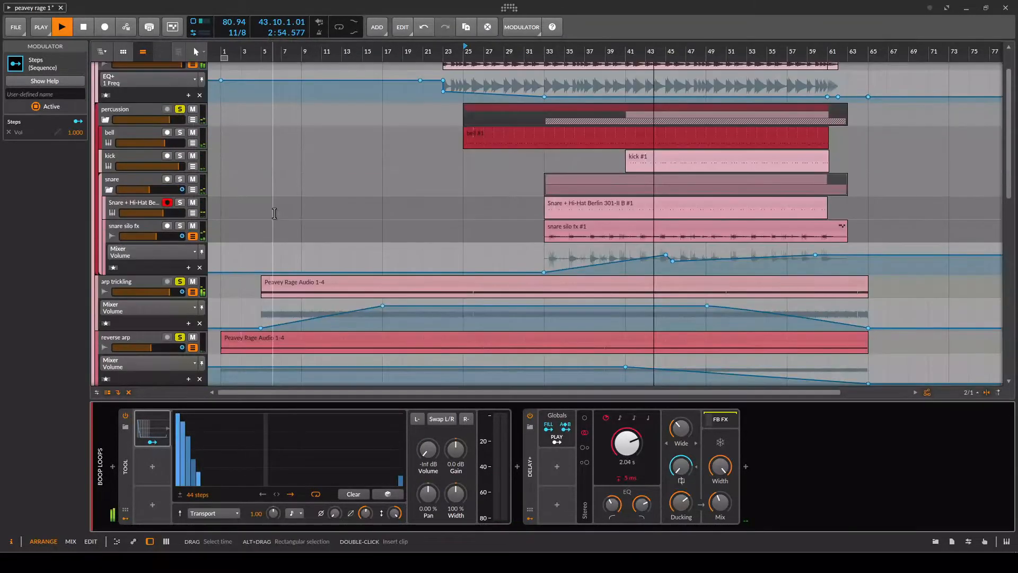
scroll(272, 213, "up", 1)
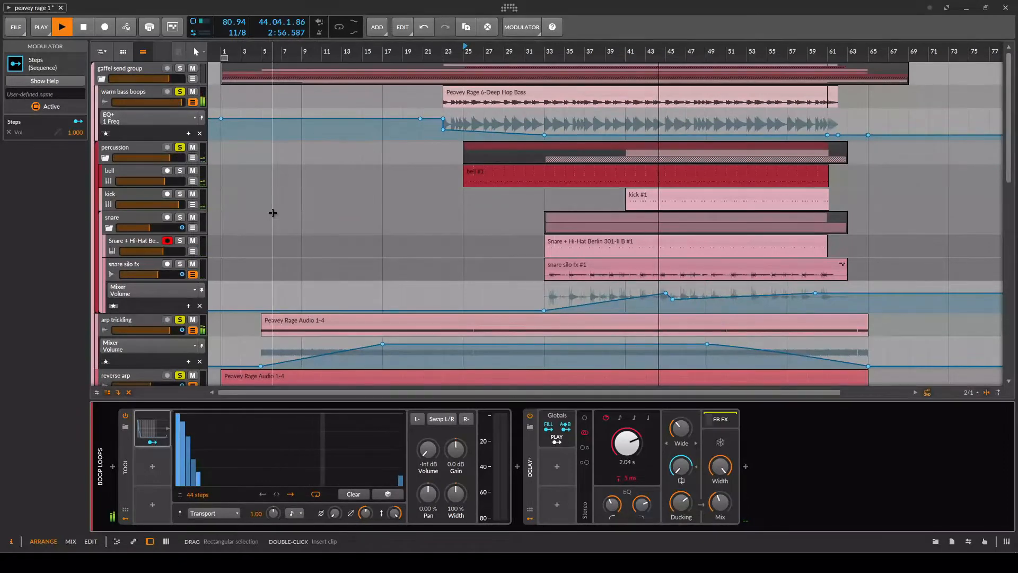
left_click(180, 92)
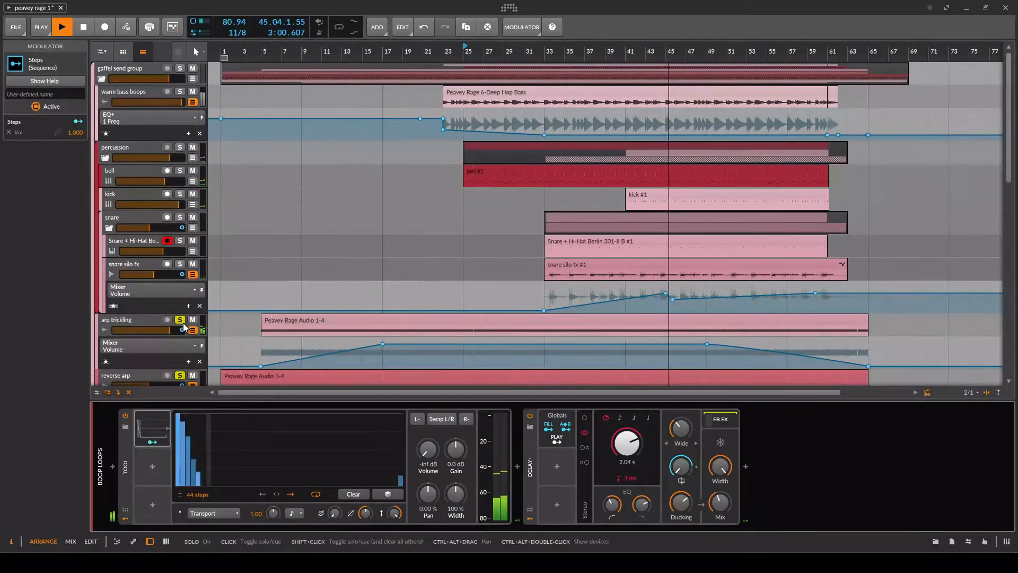
scroll(185, 310, "down", 3)
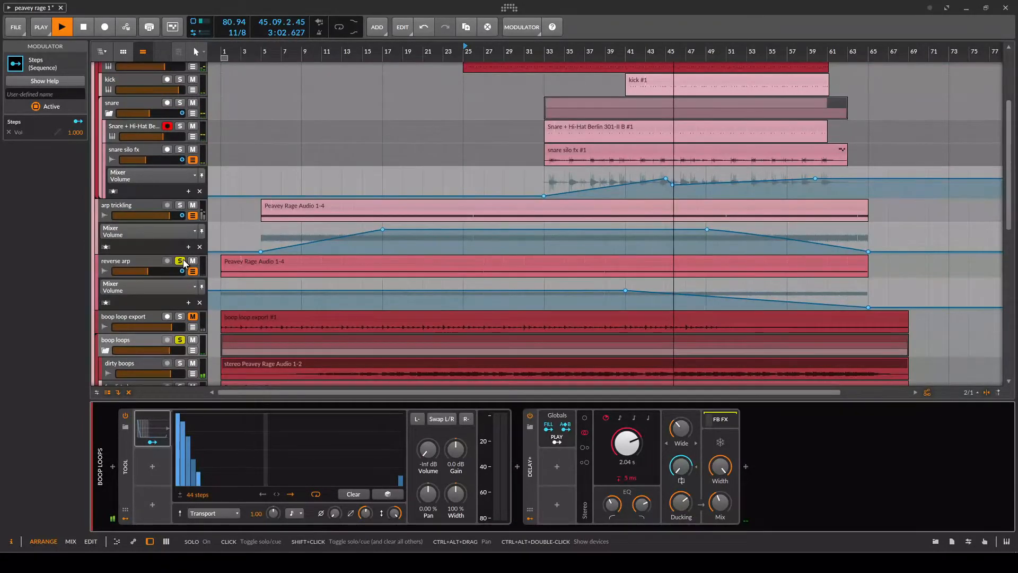
scroll(184, 263, "down", 2)
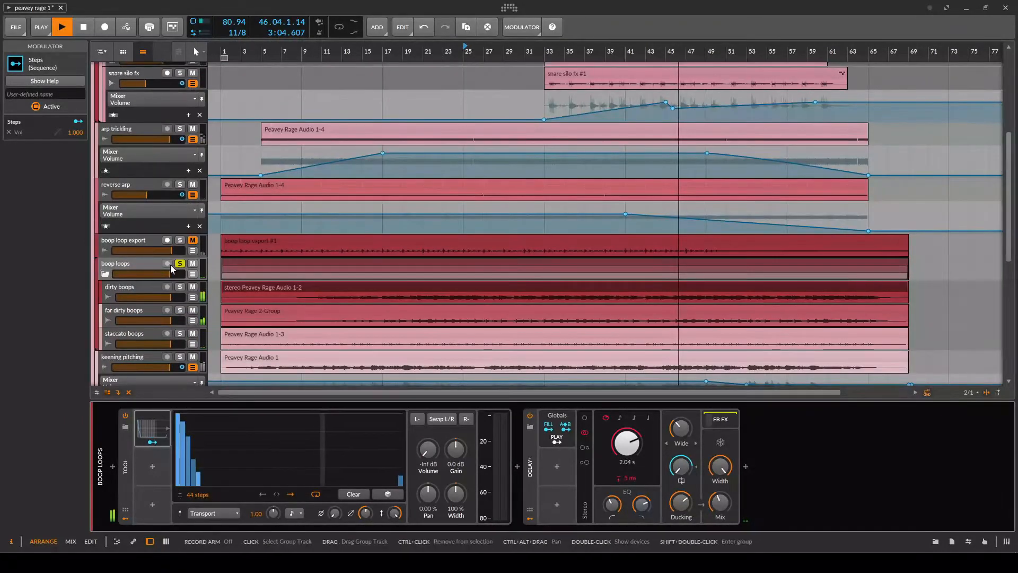
scroll(184, 264, "down", 1)
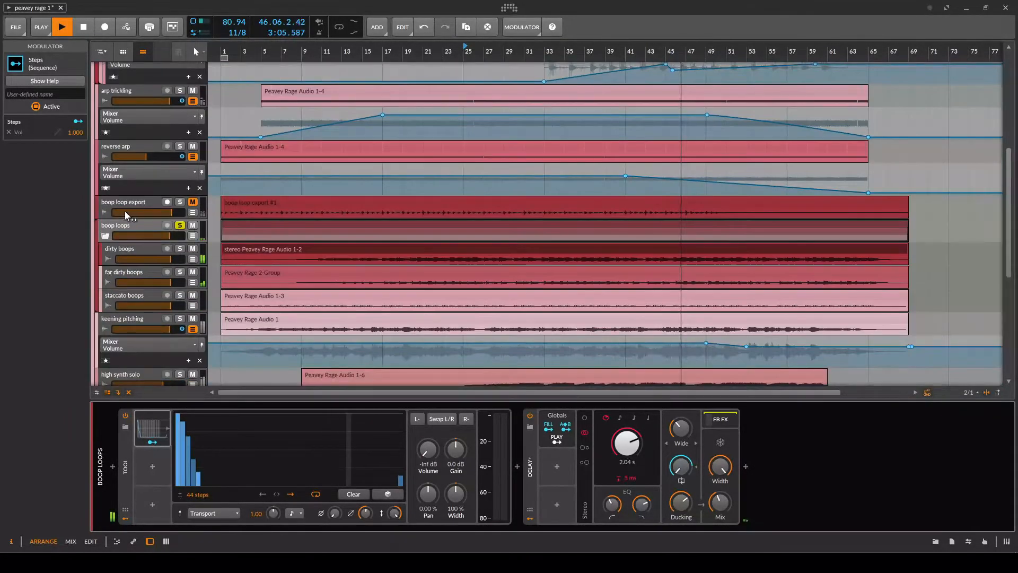
Unmute and solo the boop loop export track instead of the boop loops group, then collapse and mute that group
left_click(180, 202)
left_click(180, 225)
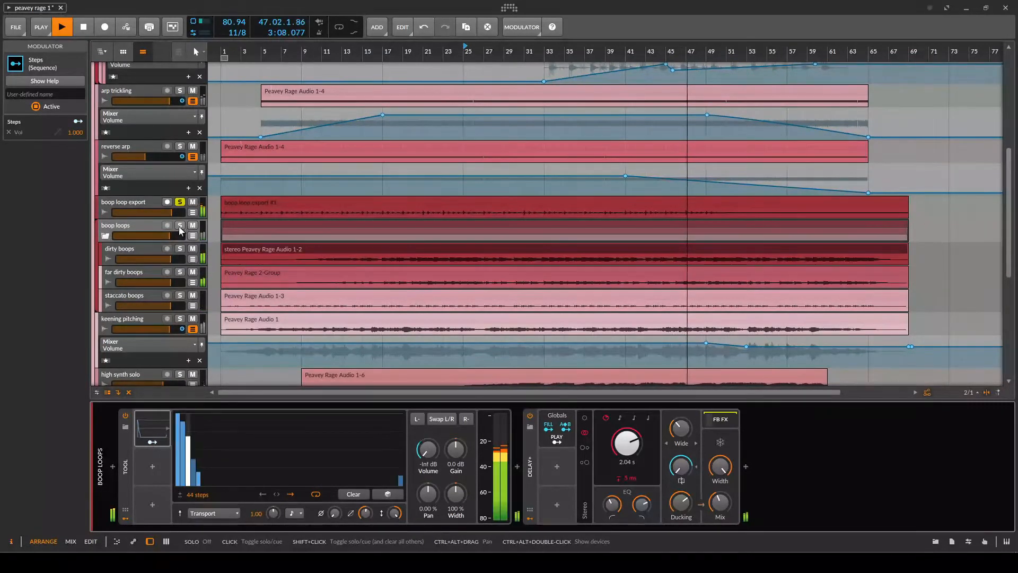
left_click(151, 205)
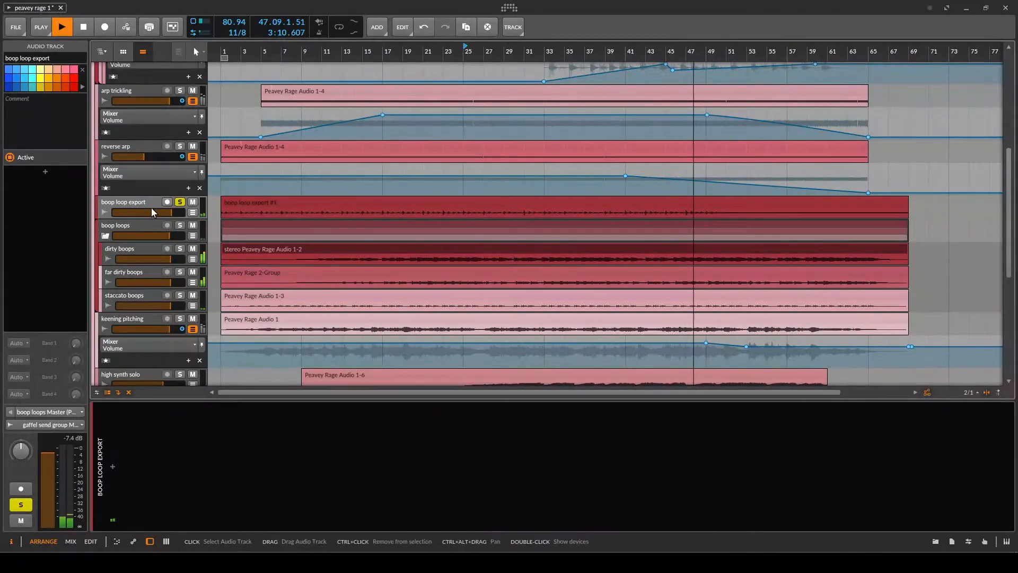
left_click(106, 237)
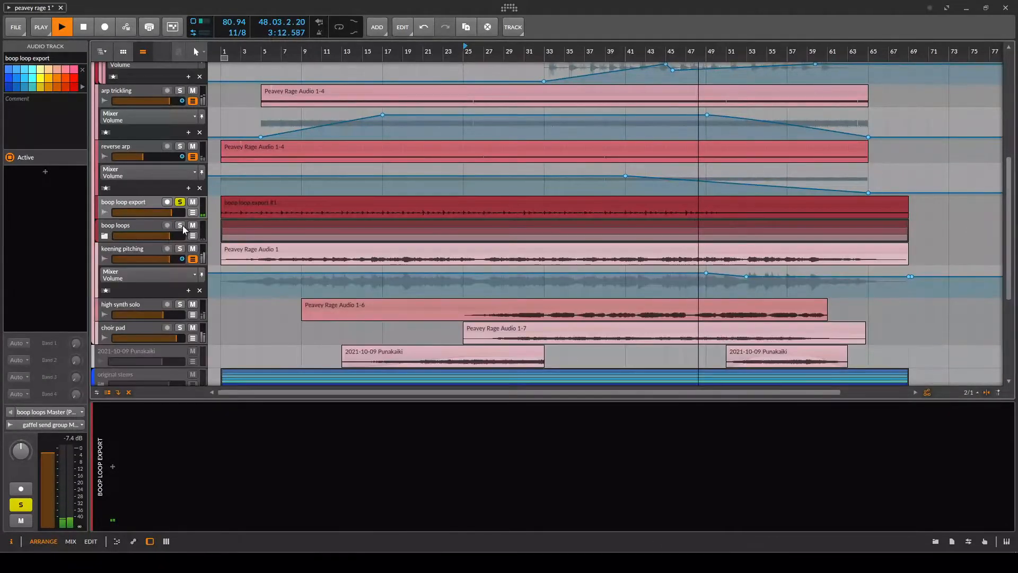
left_click(193, 225)
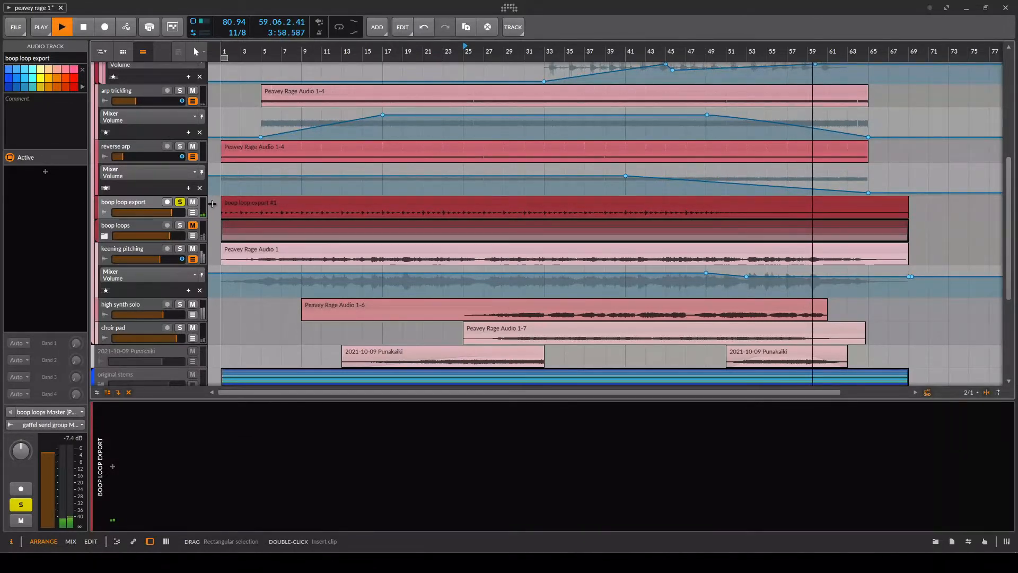
Solo keening pitching, high synth solo and choir pad instead of boop loop export, and restart playback from bar 25
left_click(180, 248)
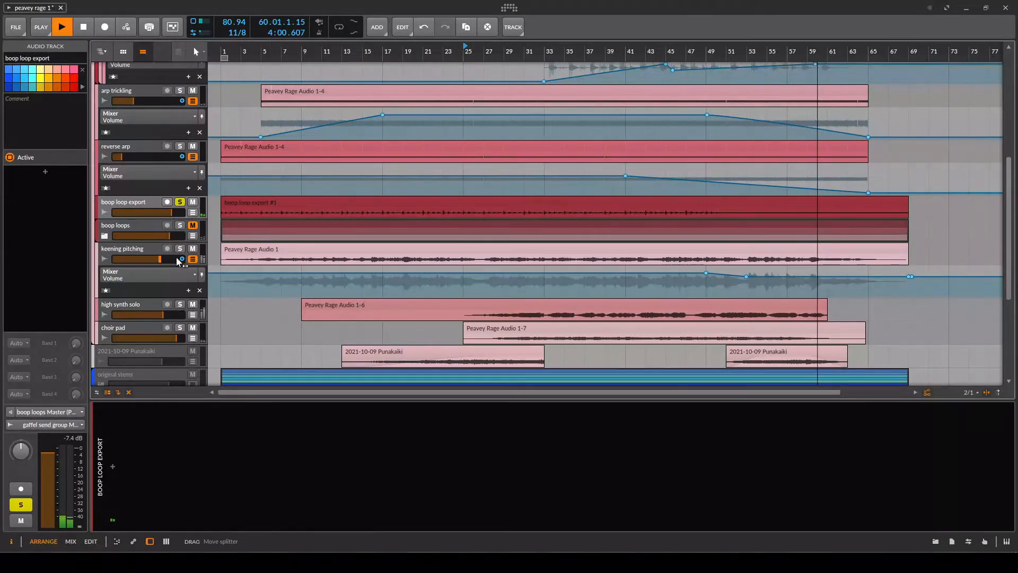
left_click(179, 304)
left_click(179, 328)
left_click(180, 201)
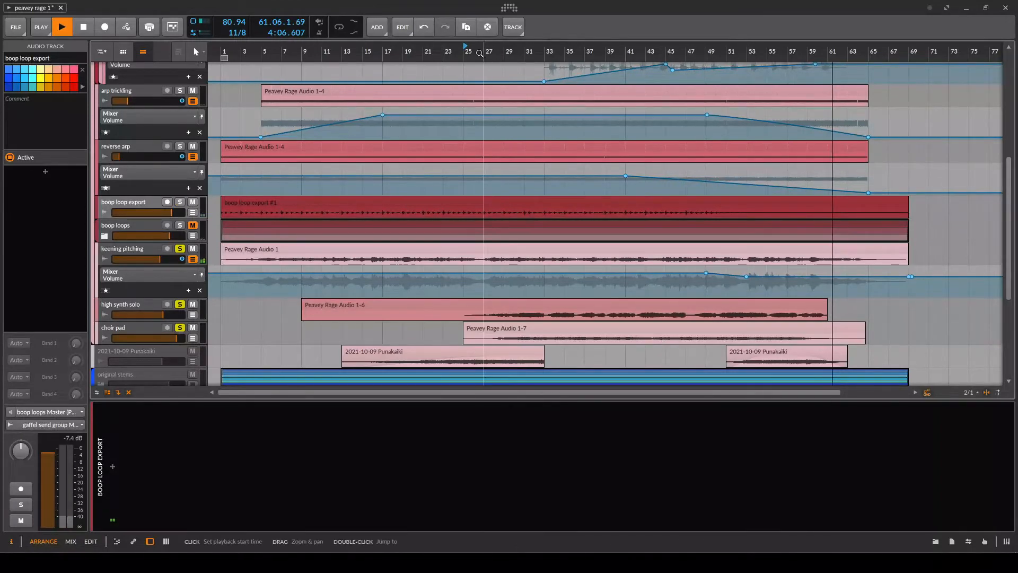
key("space")
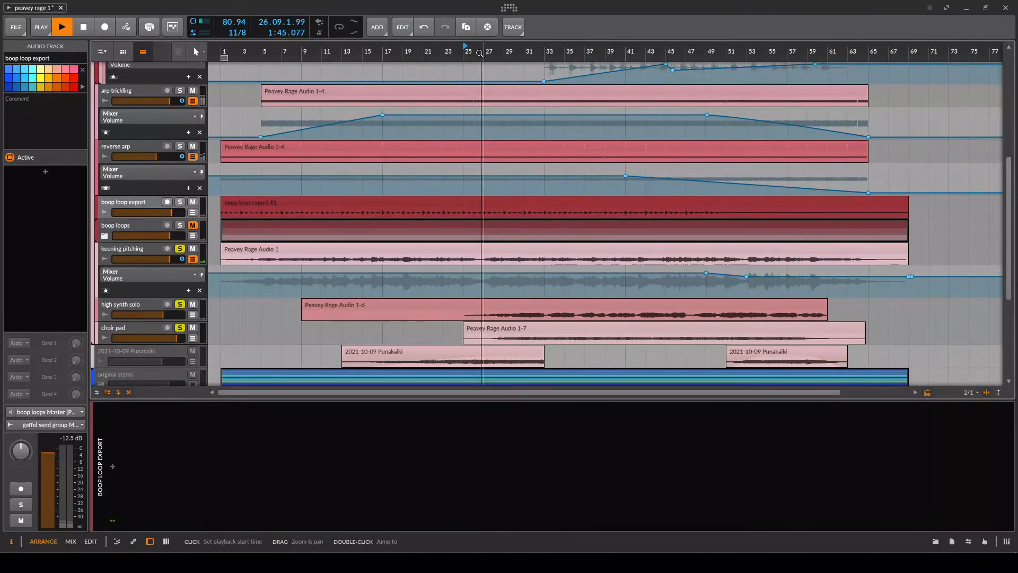
Open the high synth solo clip in the detail editor and take its track out of the solo
left_click(530, 306)
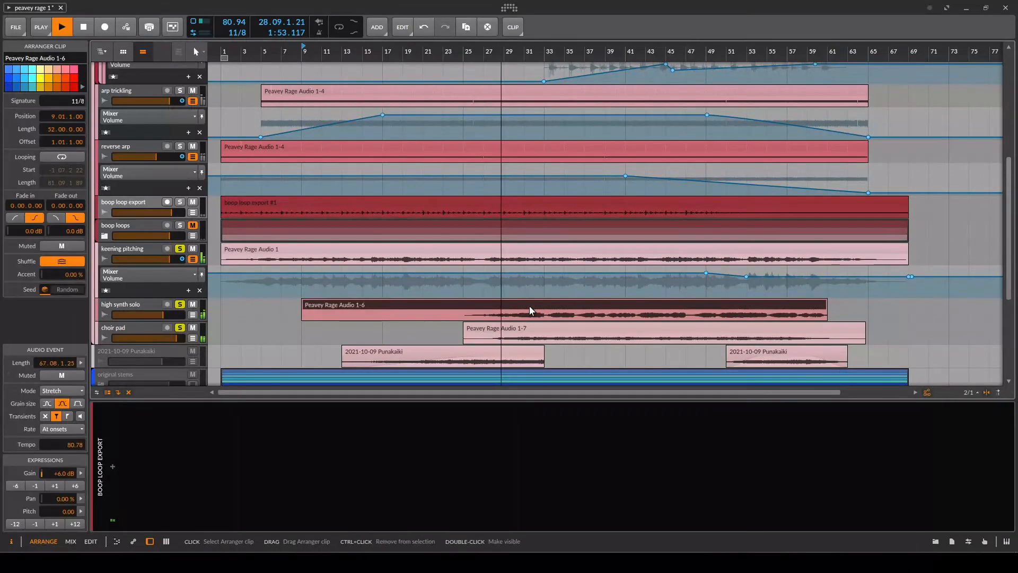
double_click(529, 306)
scroll(517, 297, "down", 3)
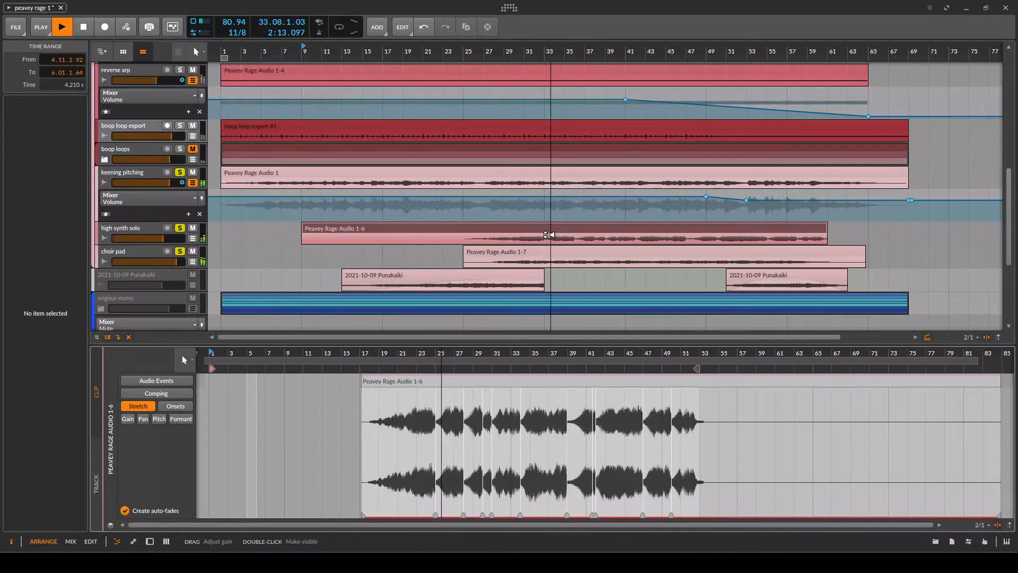
left_click(180, 229)
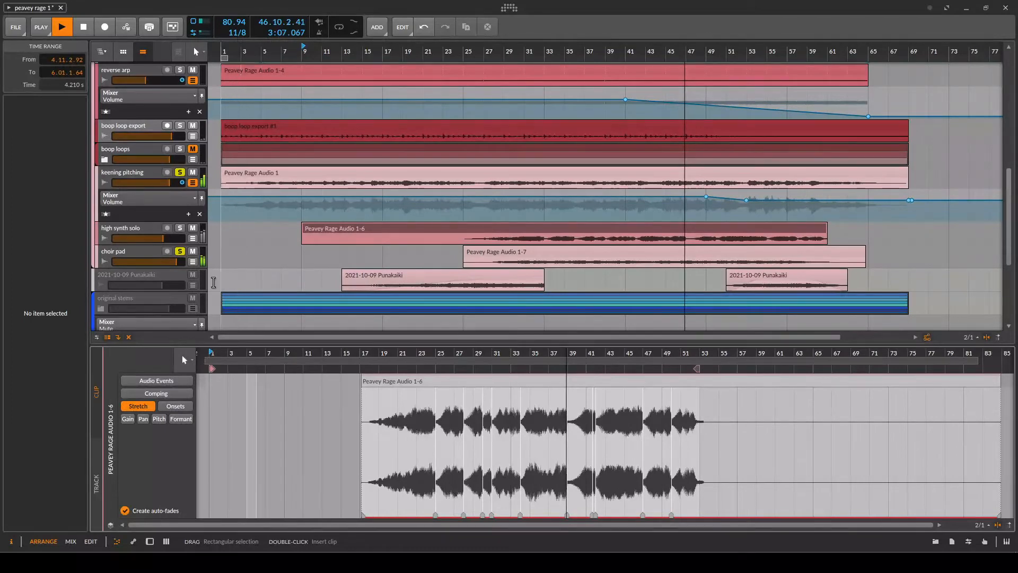
Activate the 2021-10-09 Punakaiki track and solo it alone, removing choir pad and keening pitching from the solo
left_click(168, 283)
right_click(161, 274)
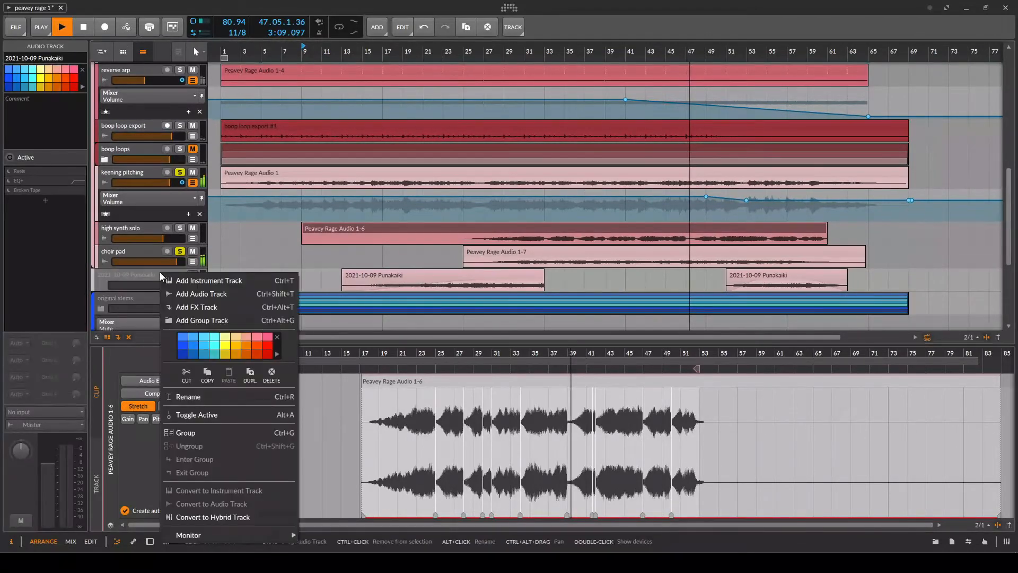
left_click(196, 415)
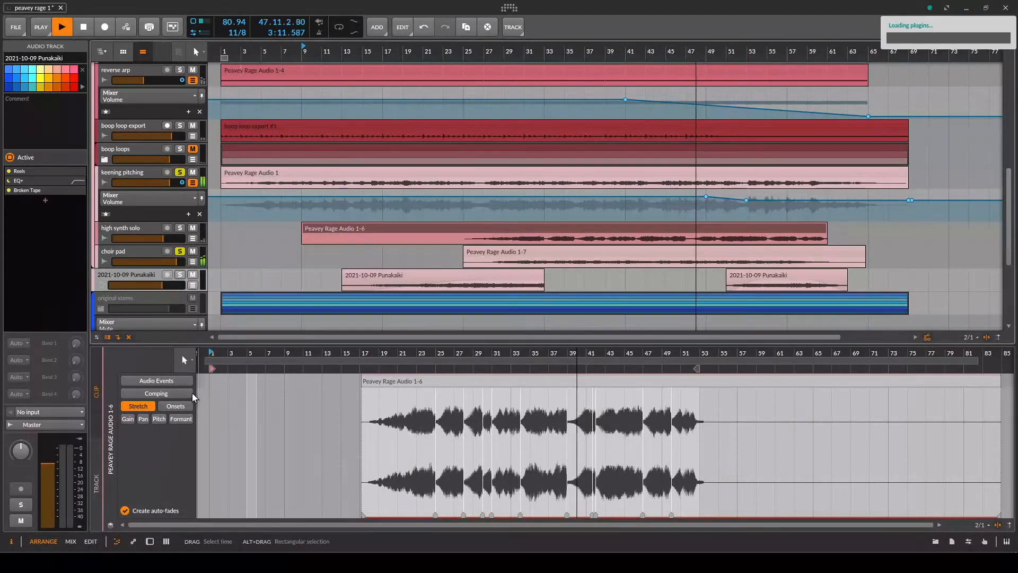
left_click(180, 275)
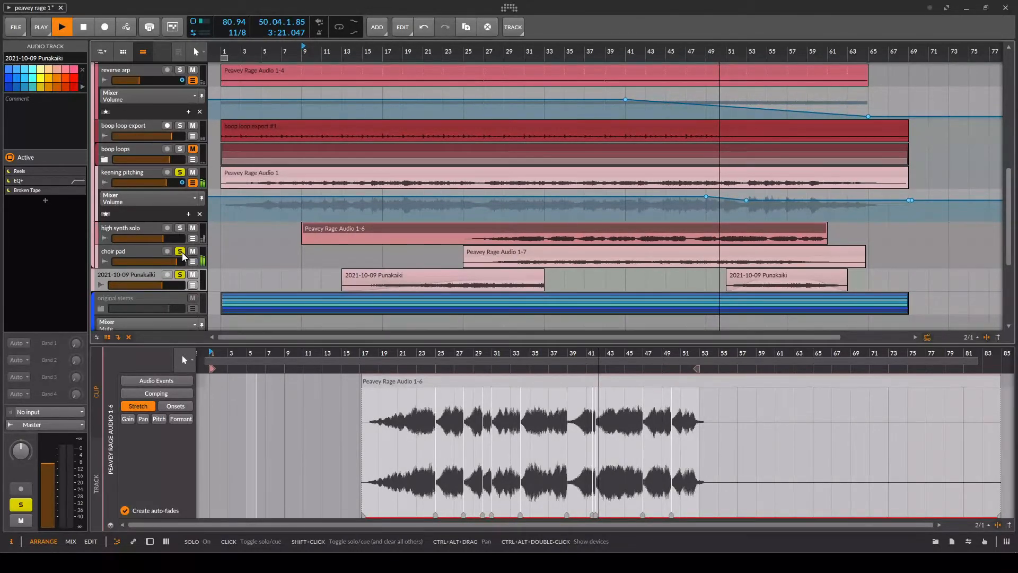
left_click(181, 251)
left_click(180, 172)
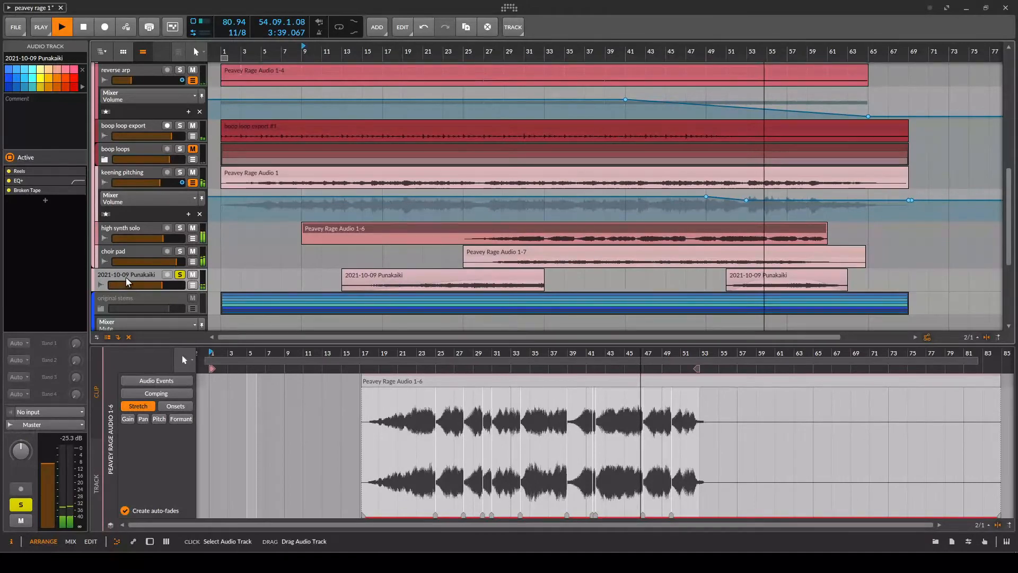
Show the Punakaiki track's device chain and inspect the Reels plug-in's settings window, then close that window
key("d")
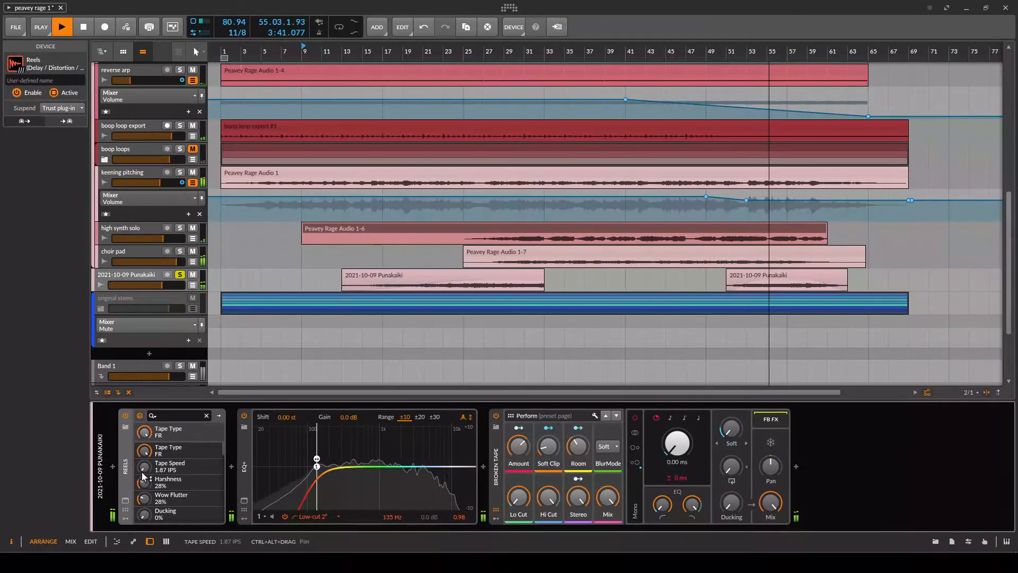
left_click(125, 500)
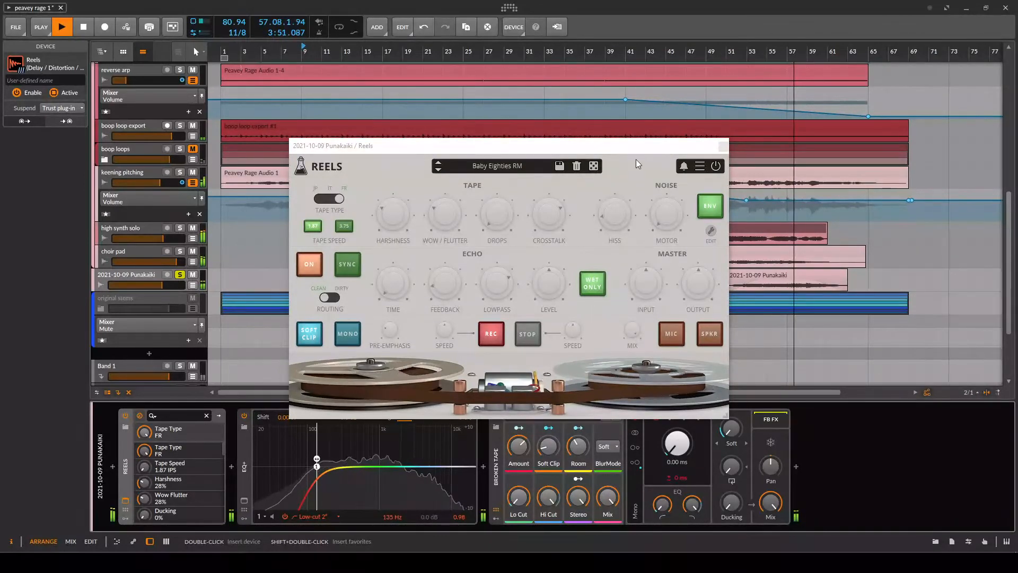
left_click(722, 148)
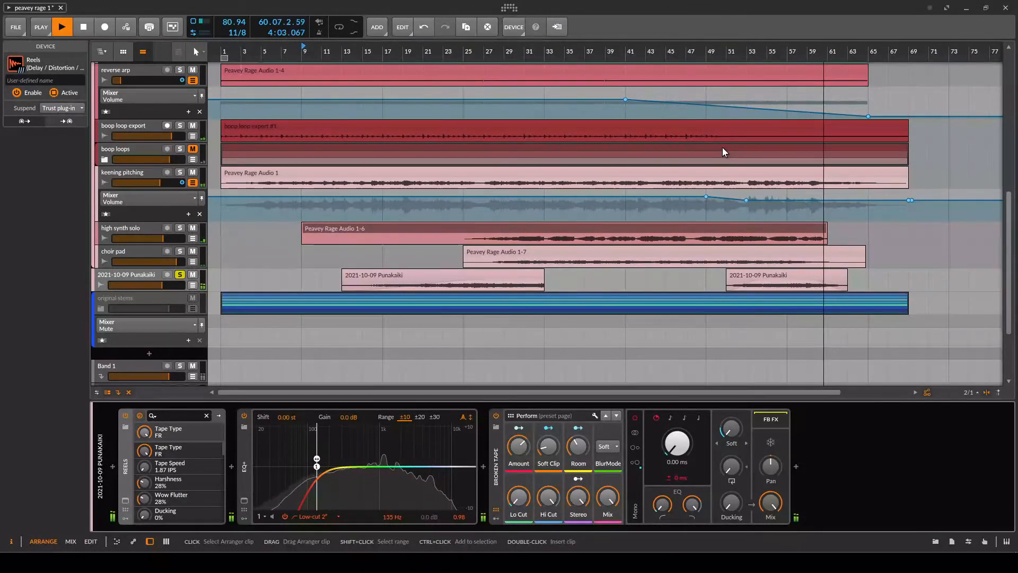
Play the arrangement from bar 49 and unsolo the Punakaiki track to hear the full mix while reviewing the tracks
left_click(706, 48)
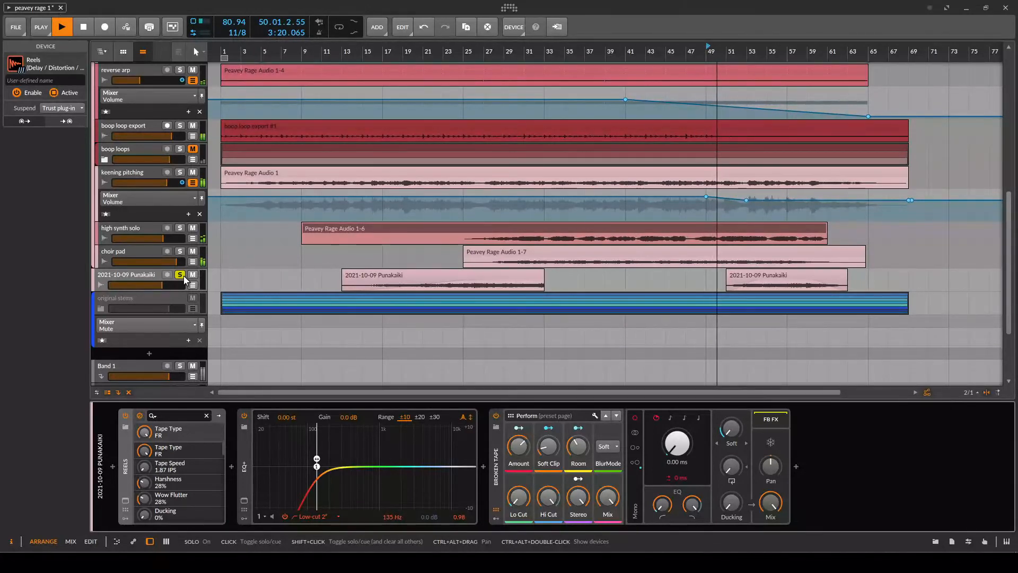
left_click(180, 275)
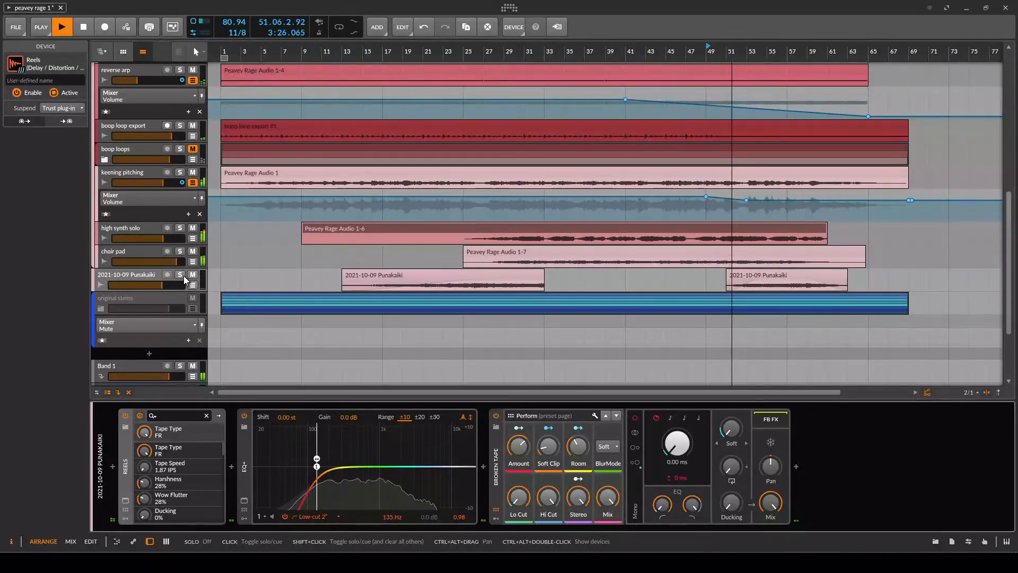
scroll(155, 251, "up", 6)
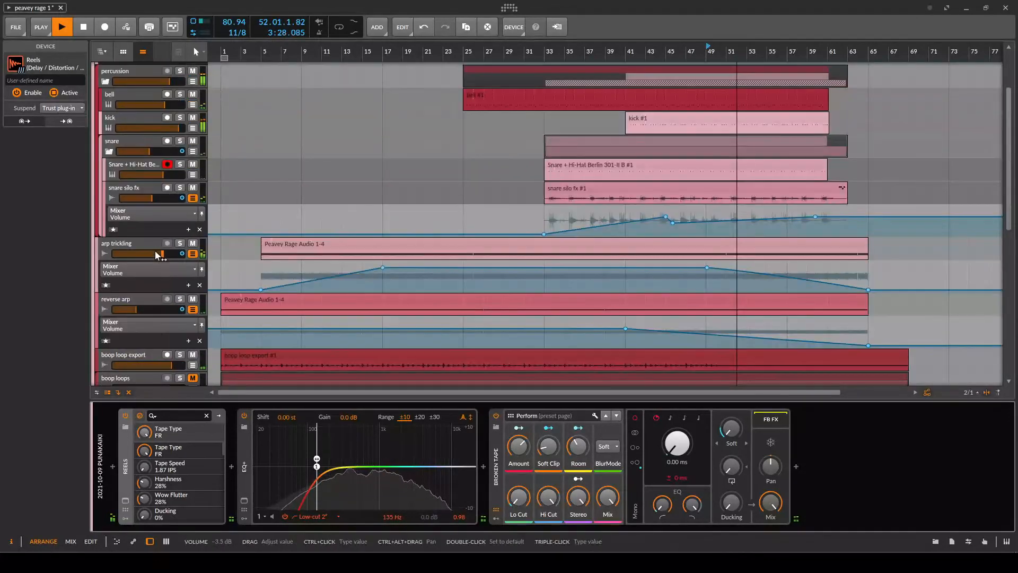
scroll(155, 250, "down", 4)
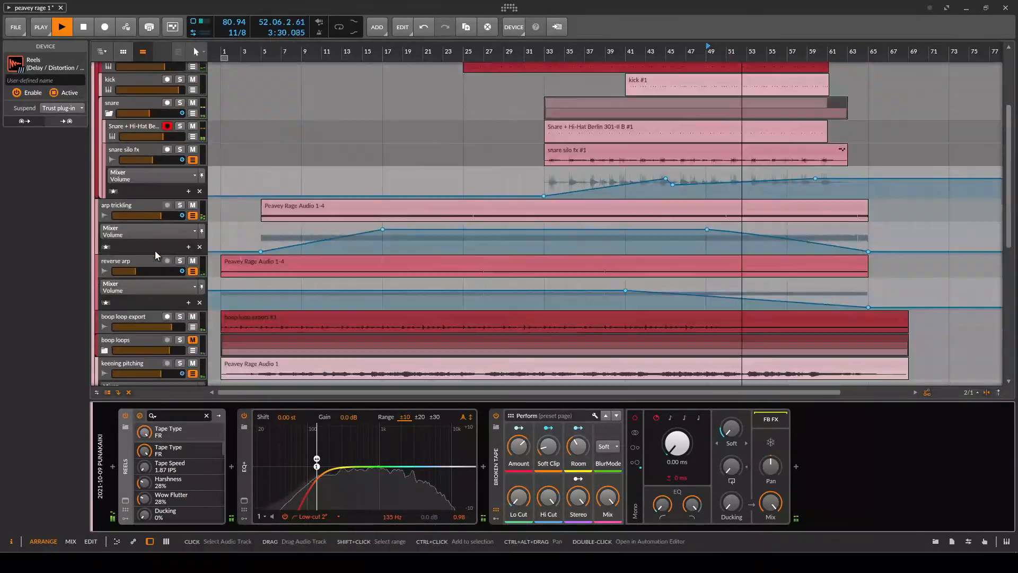
scroll(150, 250, "down", 3)
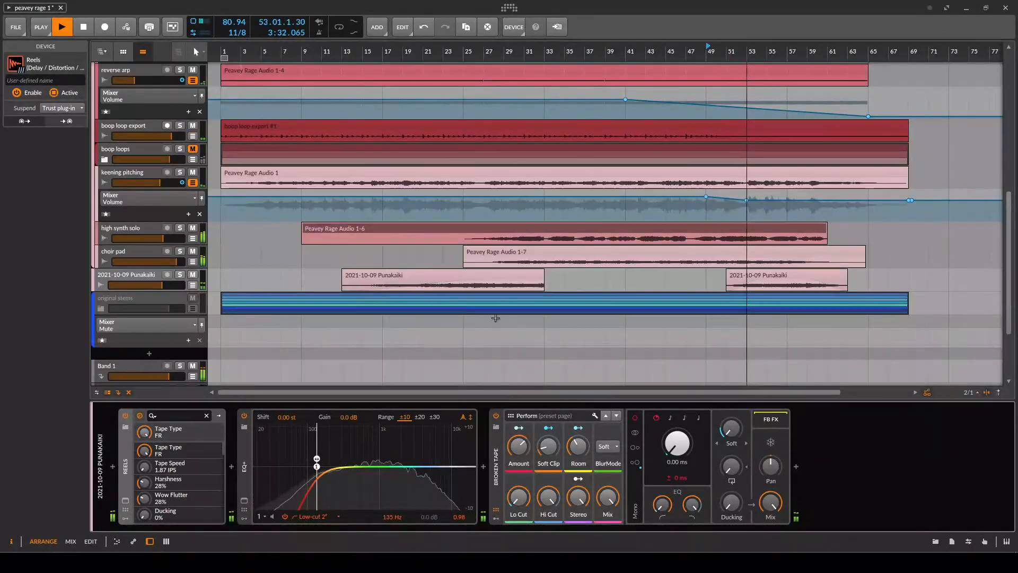